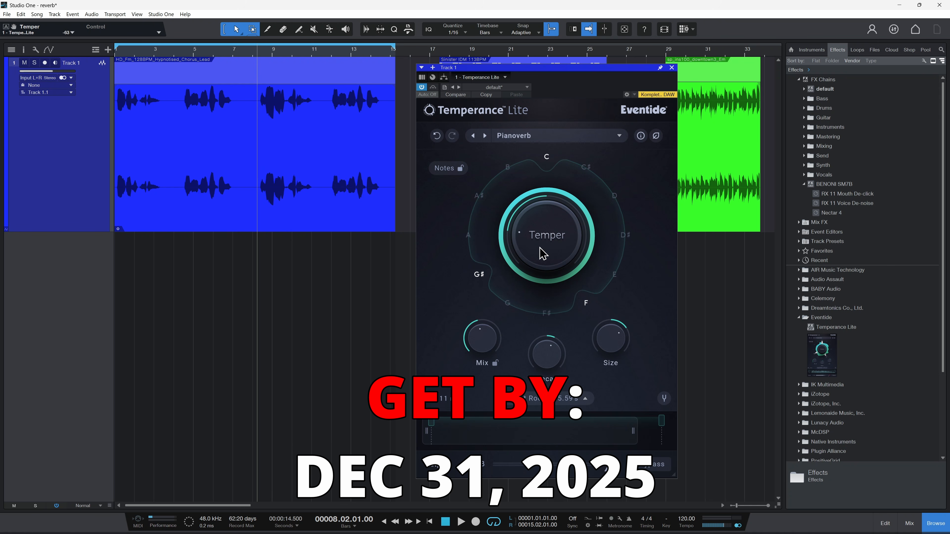
Step: Sweep the Temper amount between its negative and positive extremes, finishing at a strongly positive setting on the vocal track
left_click_drag(547, 267, 559, 238)
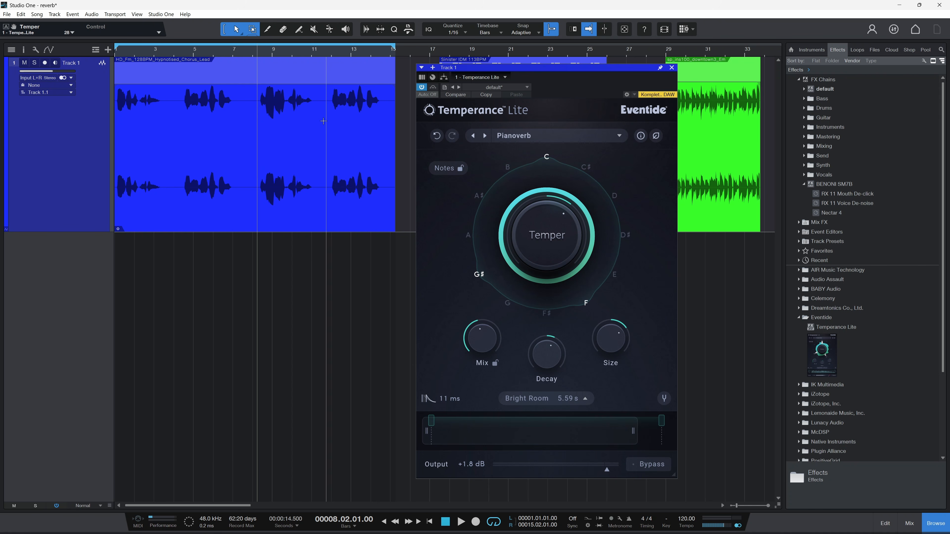
left_click_drag(558, 215, 552, 238)
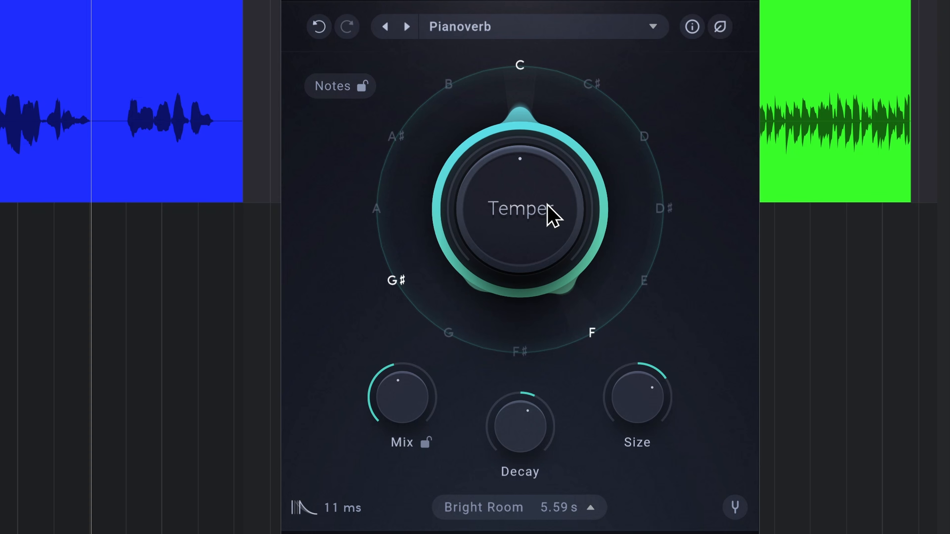
left_click_drag(526, 246, 528, 185)
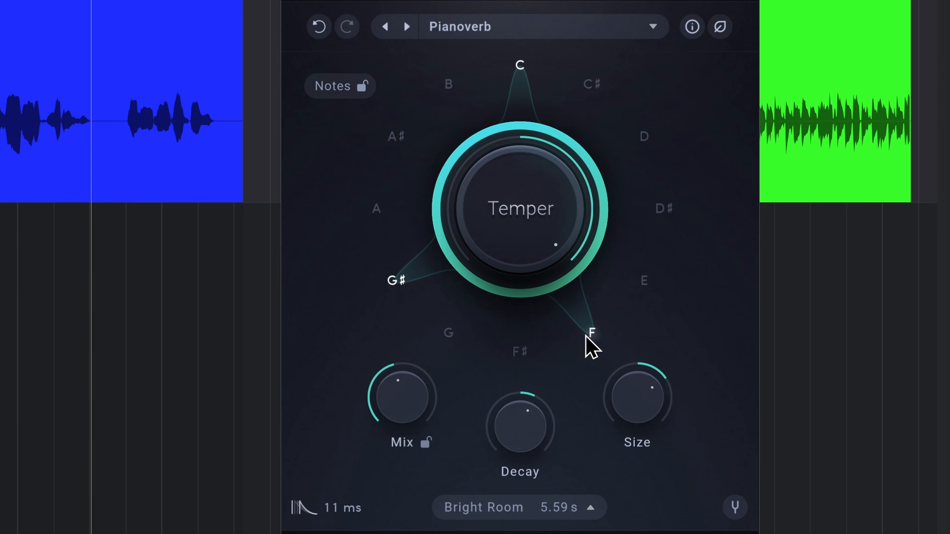
left_click_drag(523, 180, 513, 261)
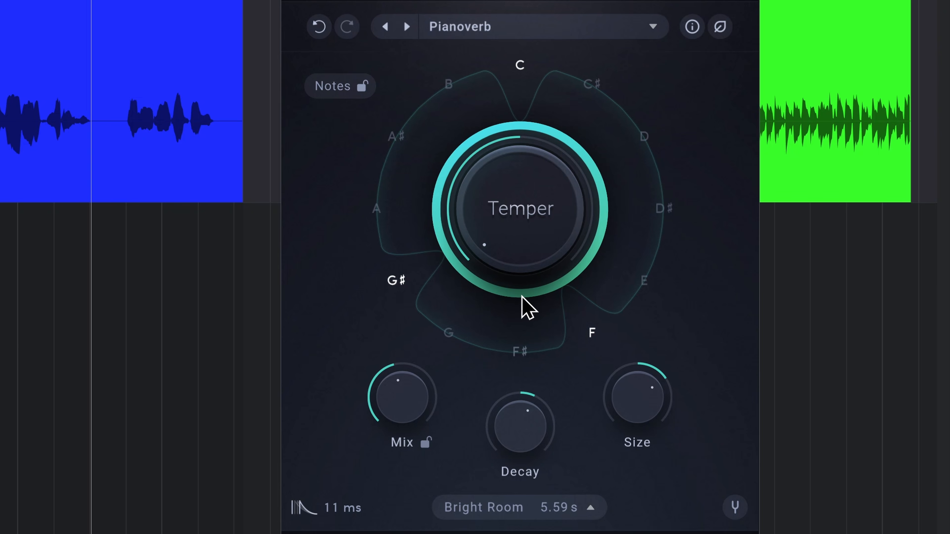
left_click_drag(527, 307, 548, 176)
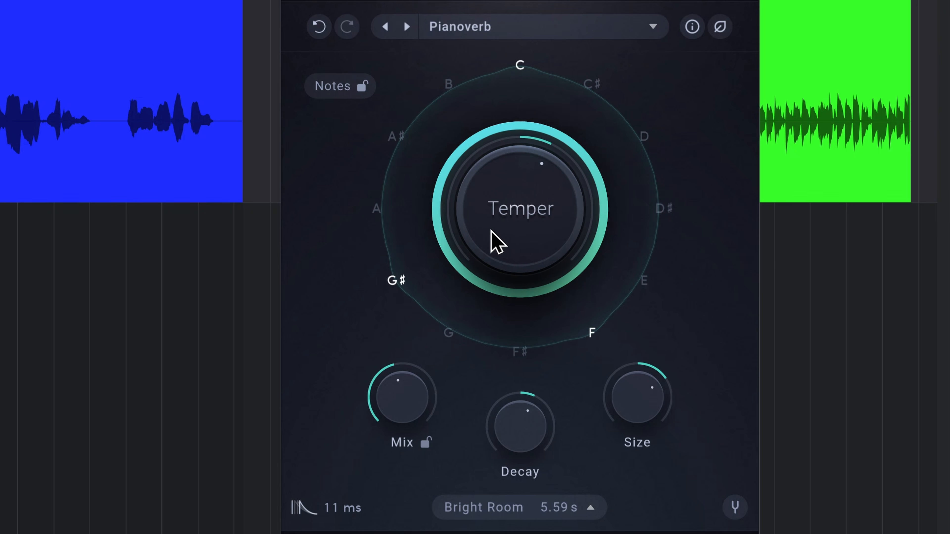
left_click_drag(494, 241, 511, 189)
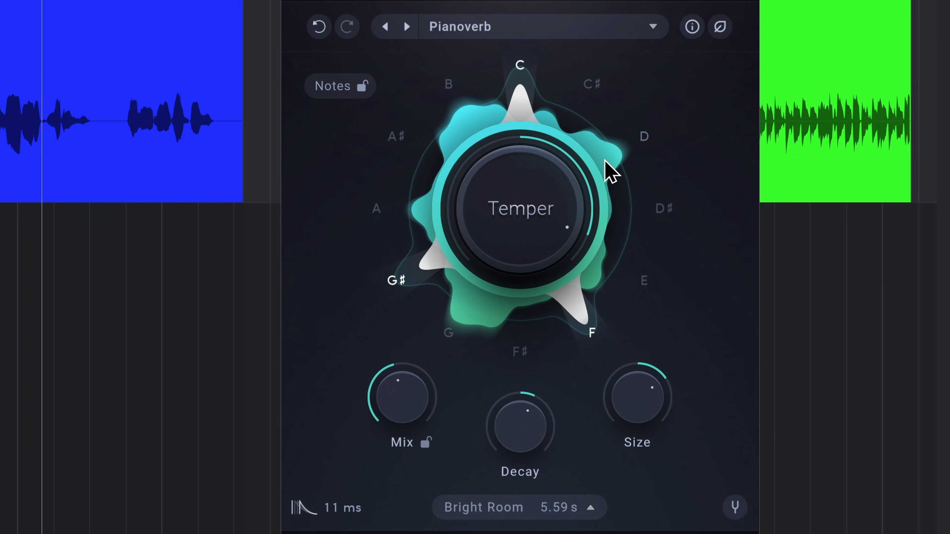
Step: Add D to the active notes and reduce the Temper amount slightly during playback of the vocal clip
left_click(643, 137)
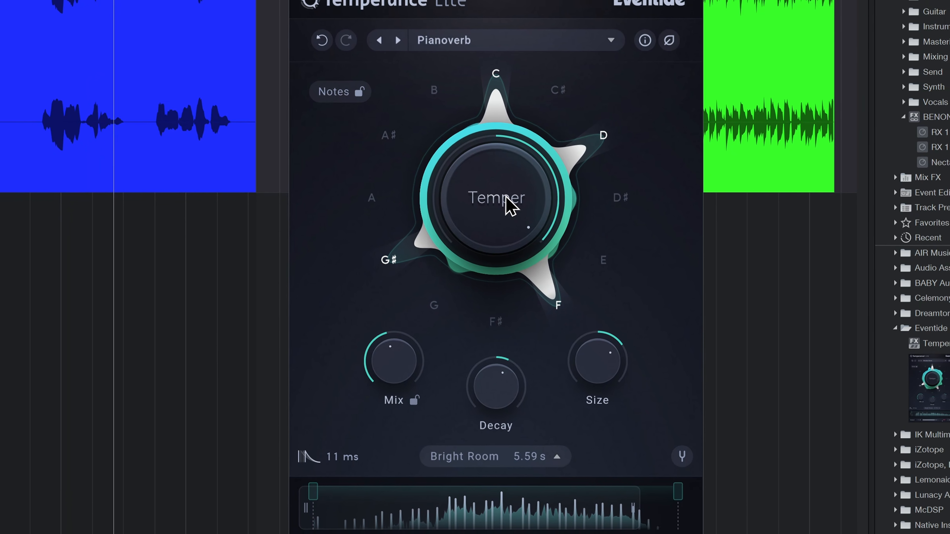
left_click_drag(484, 172, 476, 185)
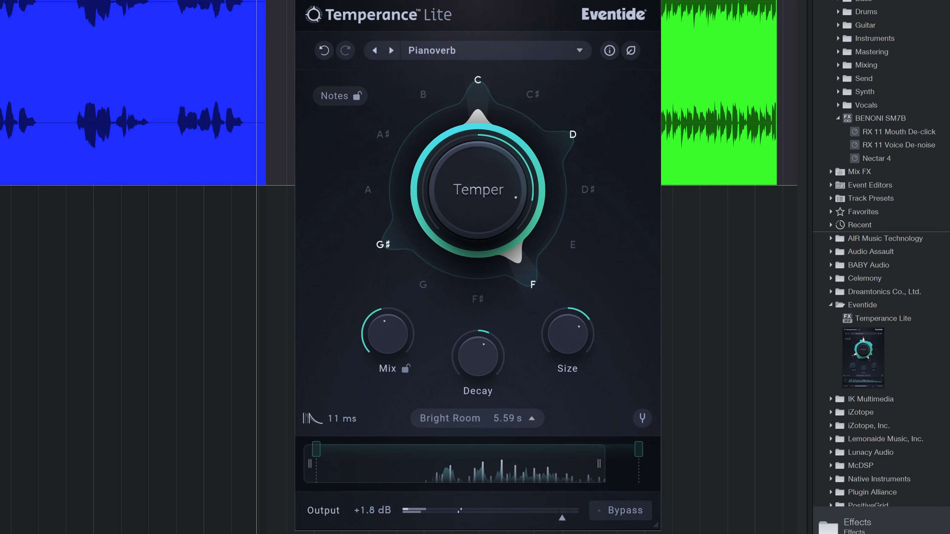
key("space")
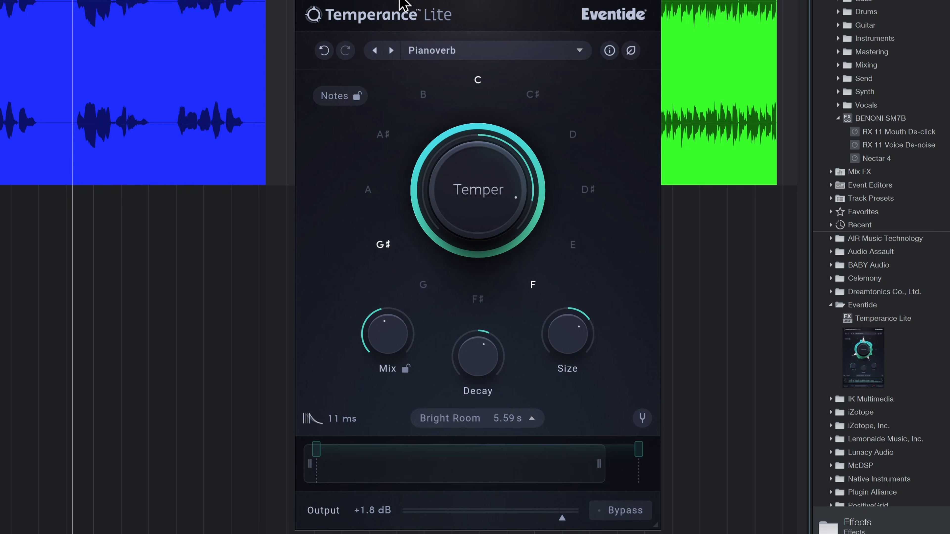
Step: Switch the note labels from sharps to flats and back to sharps
left_click(610, 52)
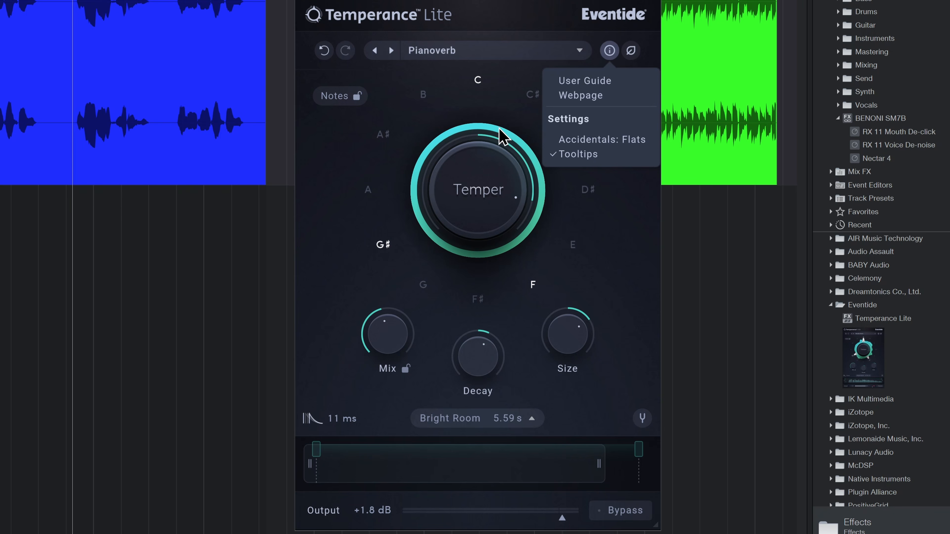
left_click(615, 141)
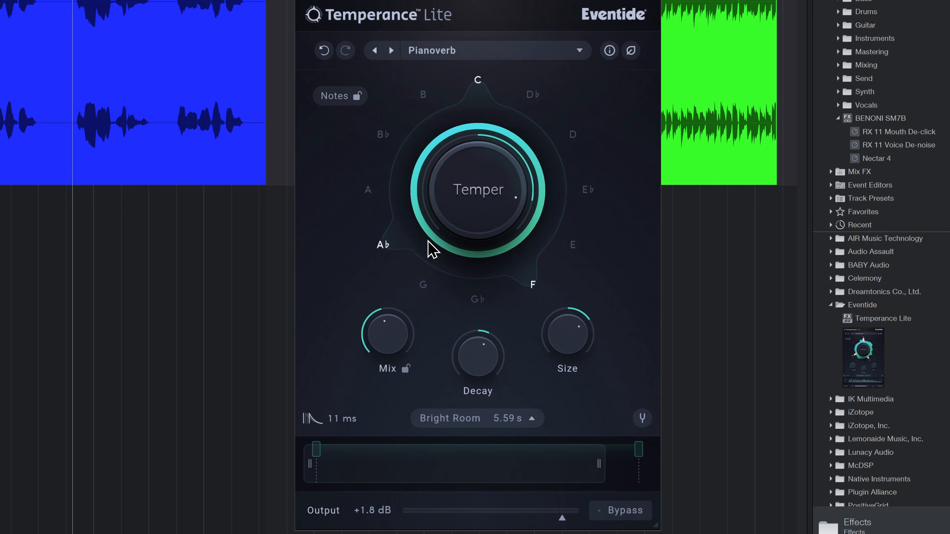
left_click(609, 50)
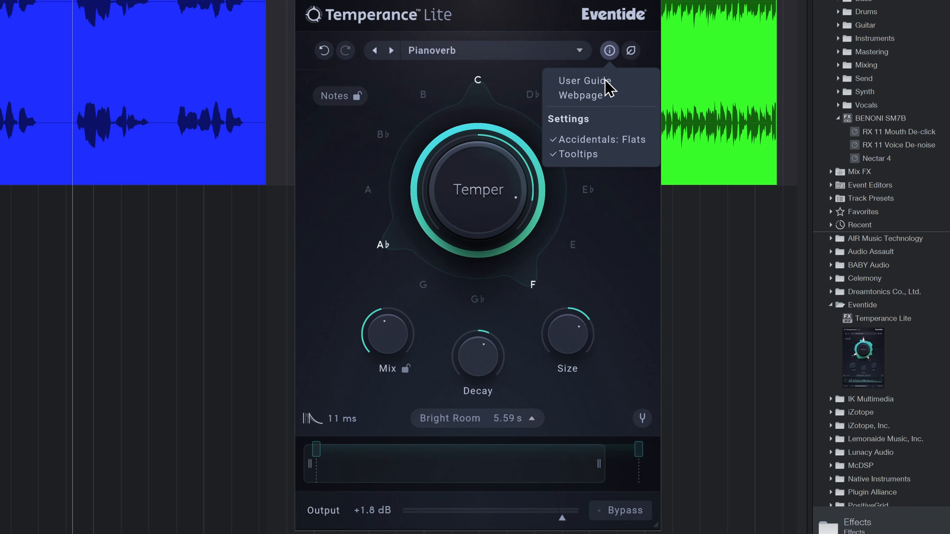
left_click(612, 142)
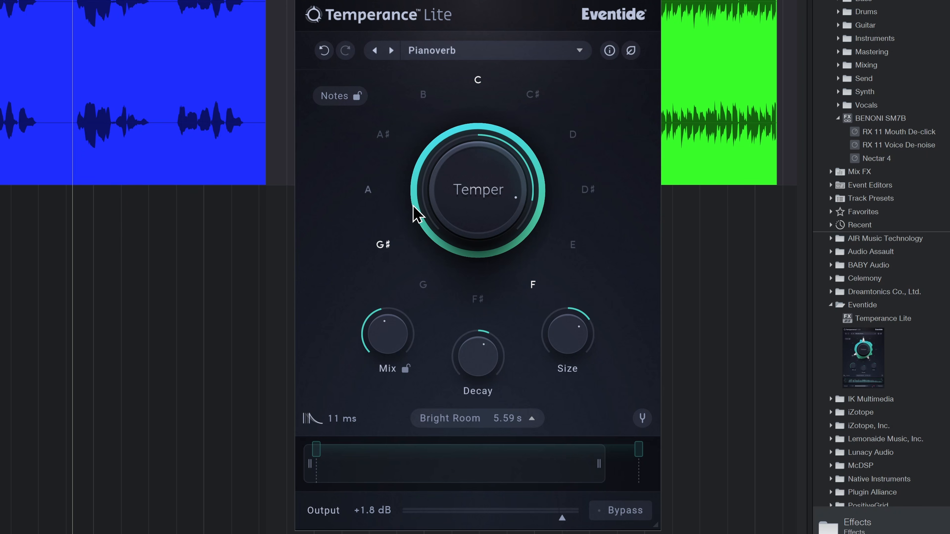
Step: Play the vocal clip and fine-tune Temper to about two-thirds of its positive range
left_click_drag(466, 199, 498, 189)
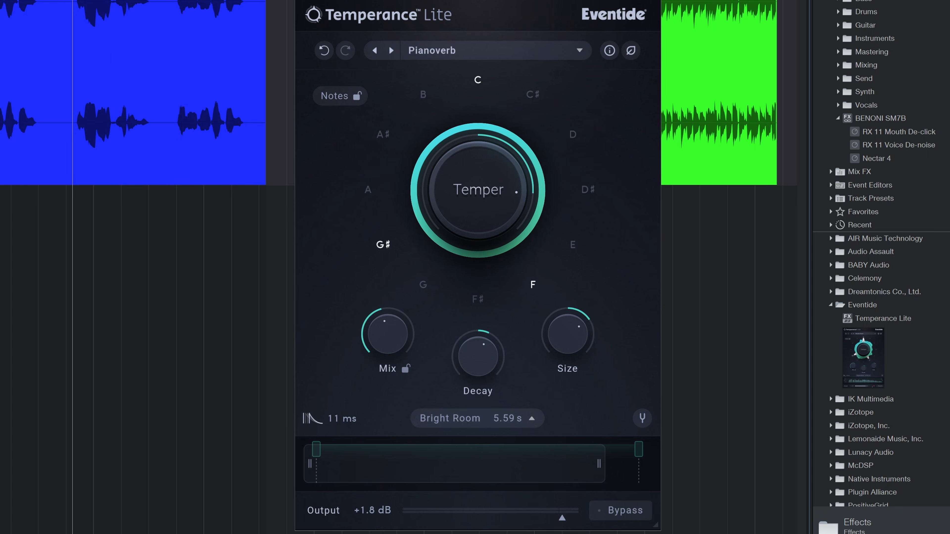
key("space")
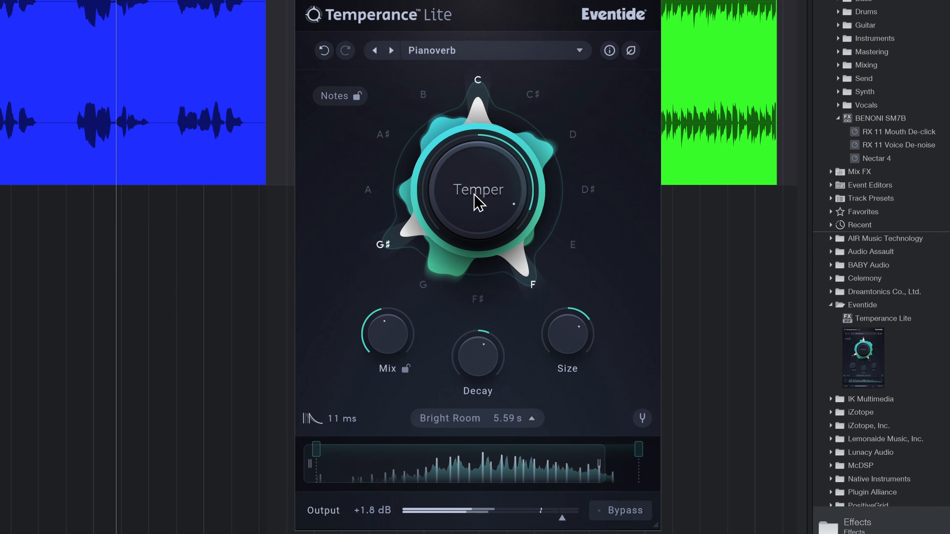
left_click_drag(475, 192, 468, 186)
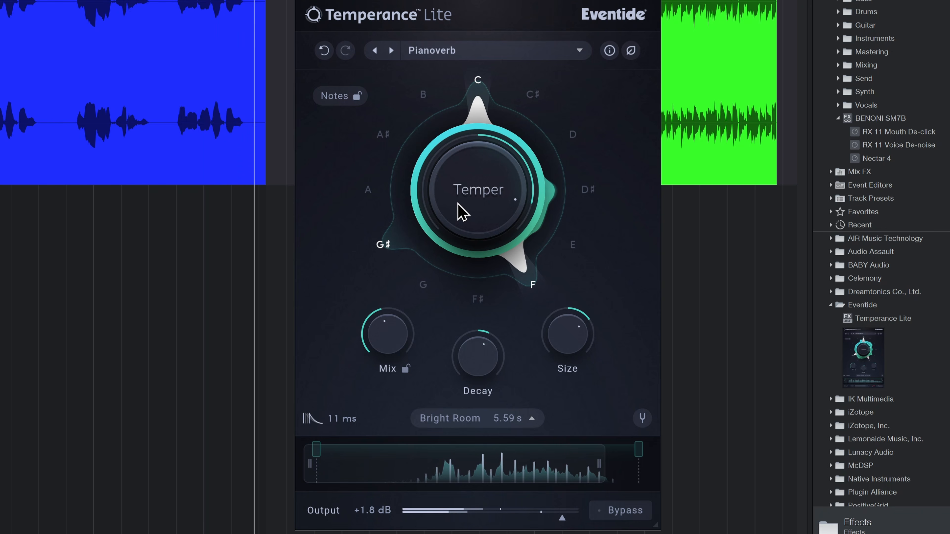
left_click_drag(457, 203, 453, 209)
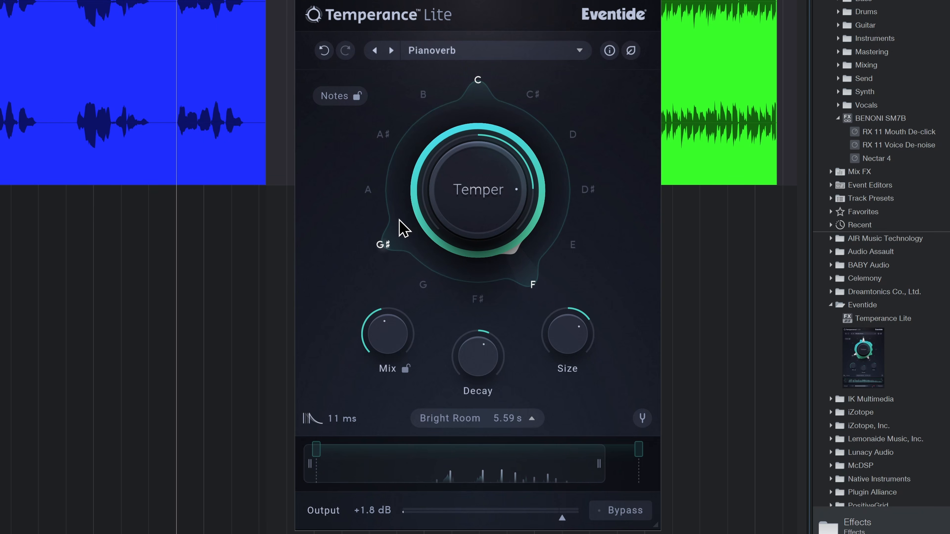
Step: View the available reverb spaces and close the list with Bright Room still selected
mouse_move(404, 228)
mouse_move(478, 357)
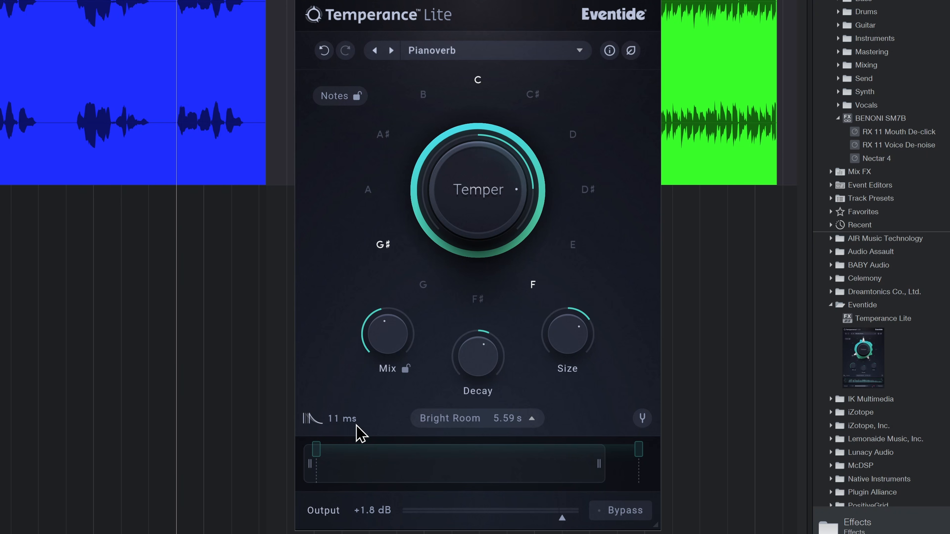
left_click(525, 426)
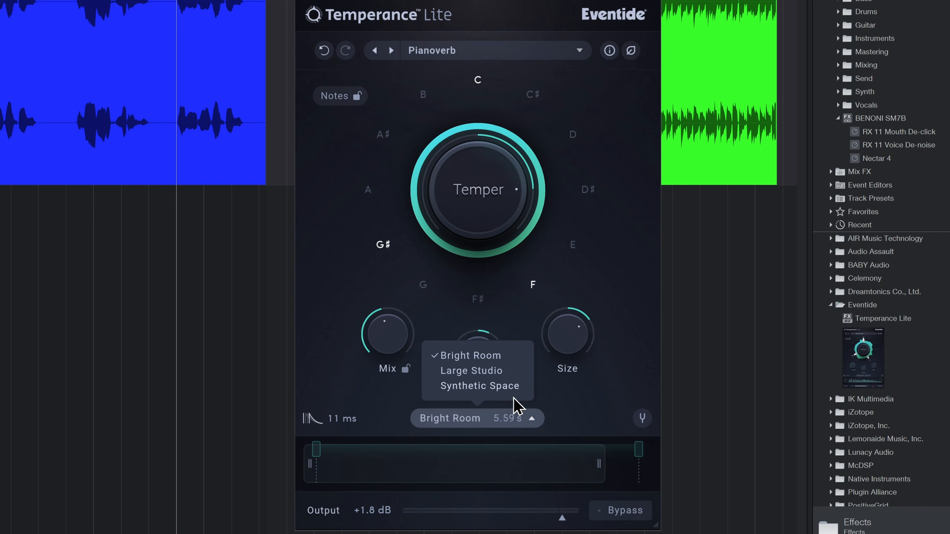
left_click(613, 295)
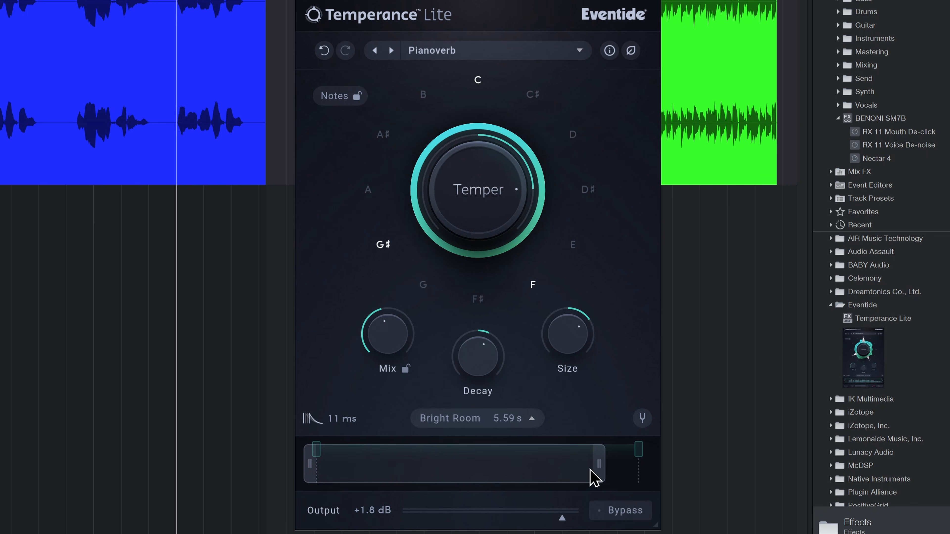
Step: Widen the spectrum filter to the full range and narrow the two Temper range markers to an upper-frequency band while playing the vocal
left_click_drag(598, 471, 641, 461)
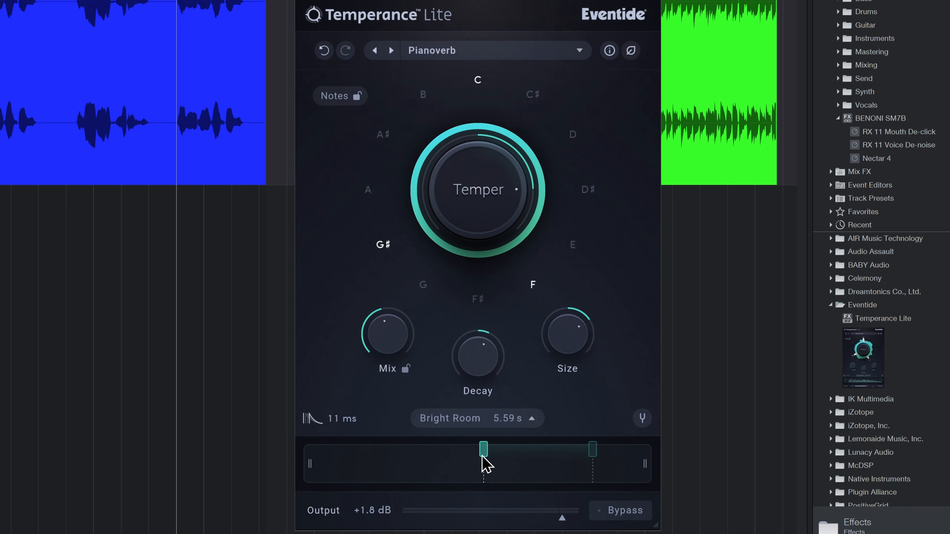
left_click_drag(483, 464, 481, 464)
key("space")
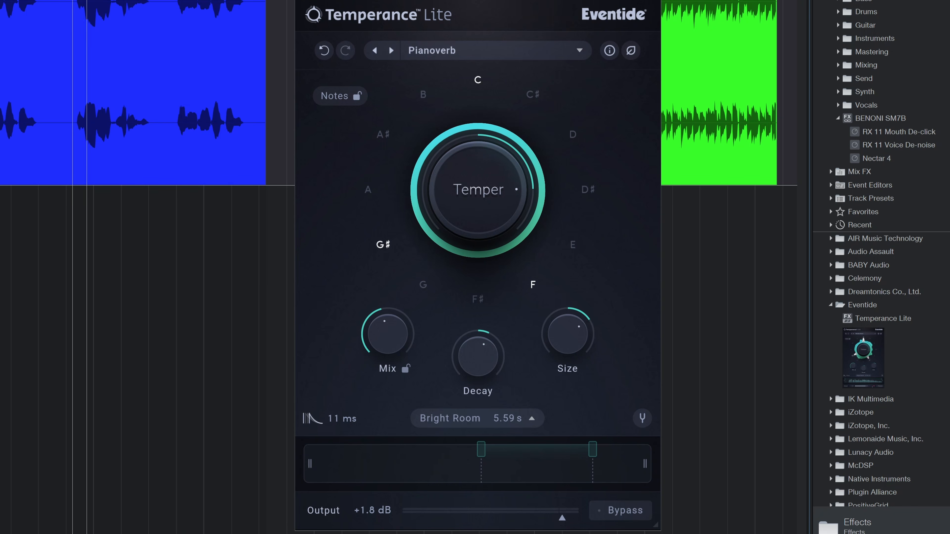
mouse_move(483, 457)
left_mouse_down()
mouse_move(346, 459)
mouse_move(499, 466)
left_mouse_up()
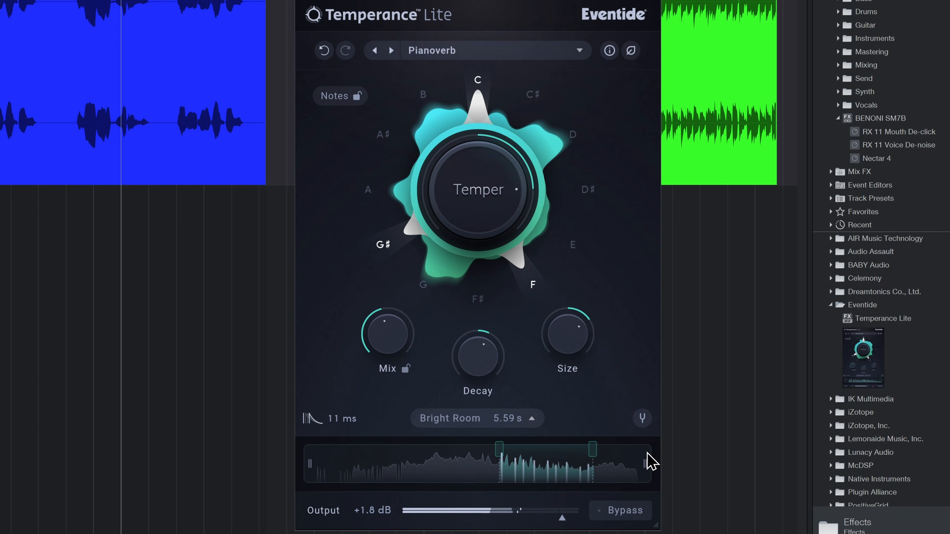
left_click_drag(592, 464, 600, 463)
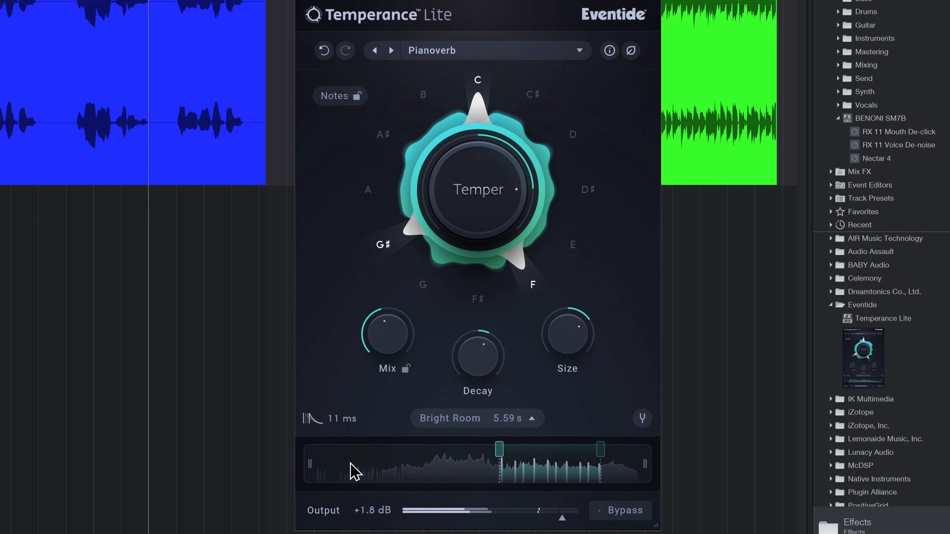
Step: Tighten the spectrum filter around the marked Temper range, with its upper edge slightly beyond the range, and lower Temper a little
left_click_drag(311, 467, 377, 471)
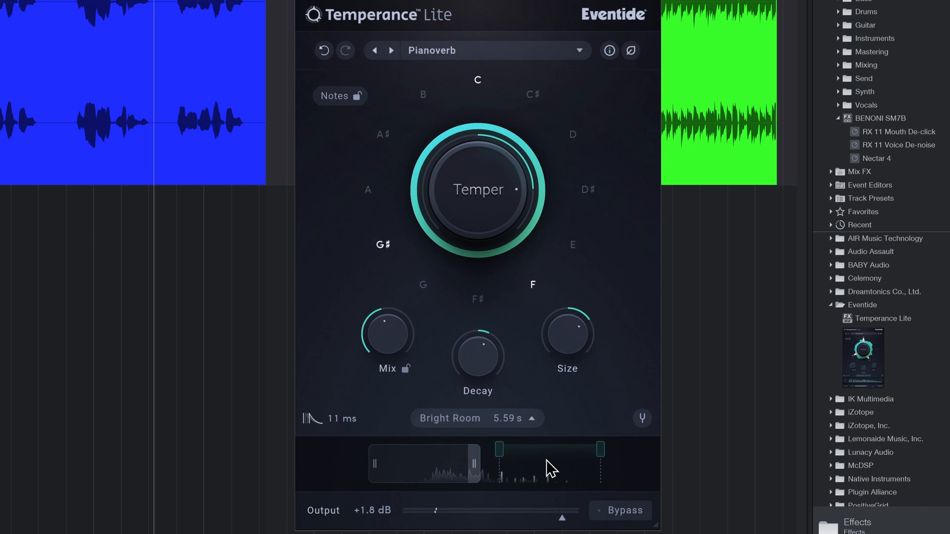
left_click_drag(588, 465, 607, 465)
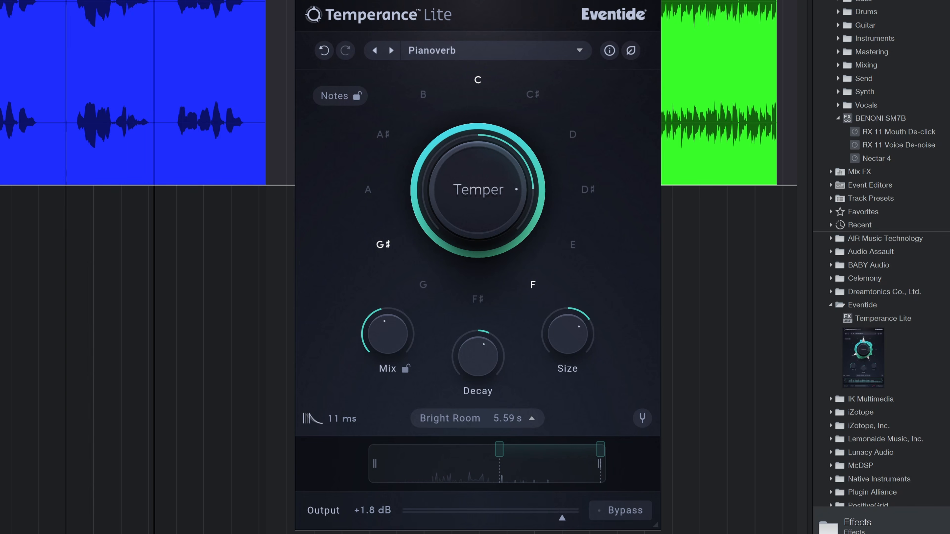
key("space")
left_click_drag(375, 468, 463, 473)
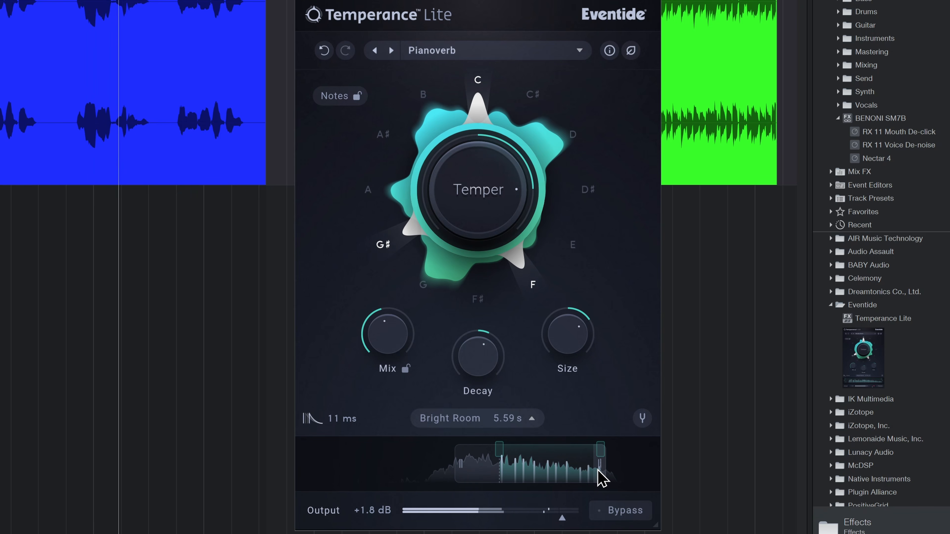
left_click_drag(603, 464, 630, 466)
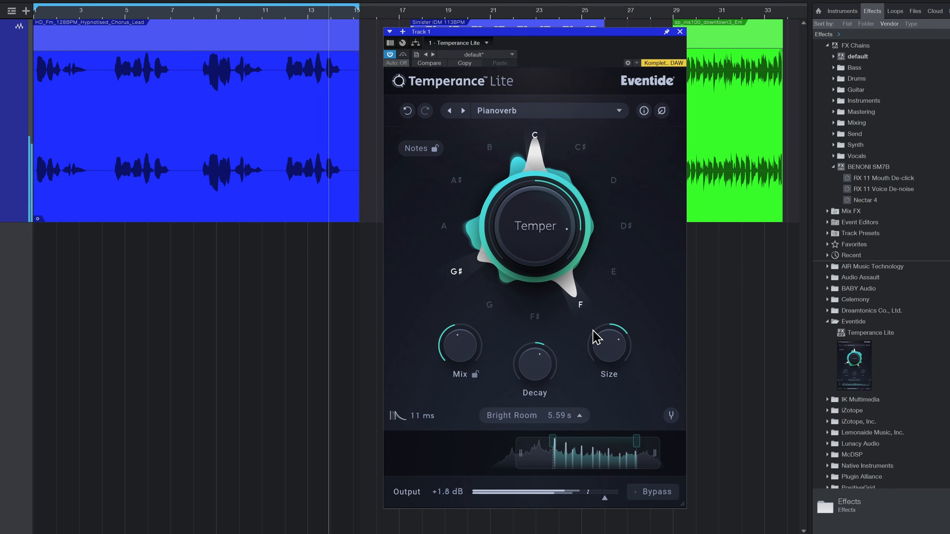
left_click_drag(546, 239, 541, 249)
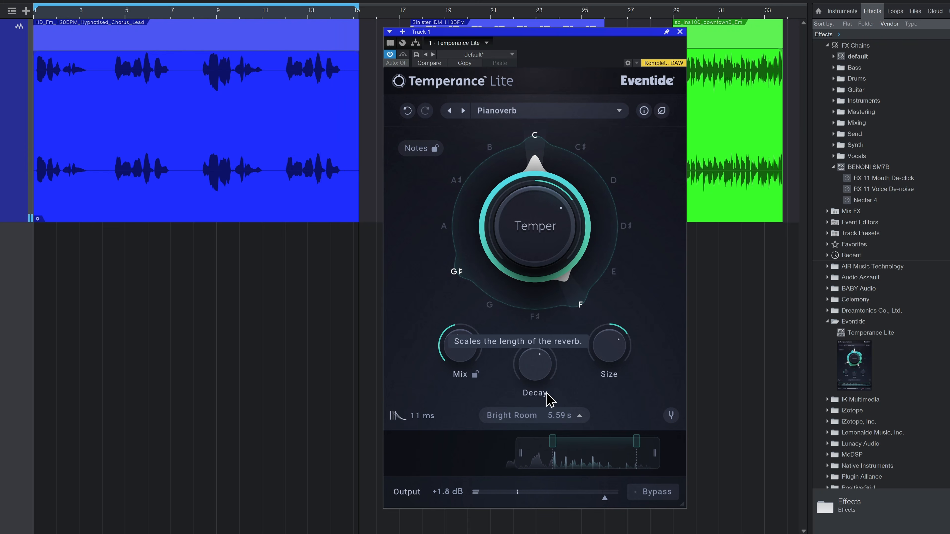
Step: Loop and play the Sinister IDM 113BPM clip, moving the plug-in window to keep the clip accessible
left_click_drag(527, 32, 588, 87)
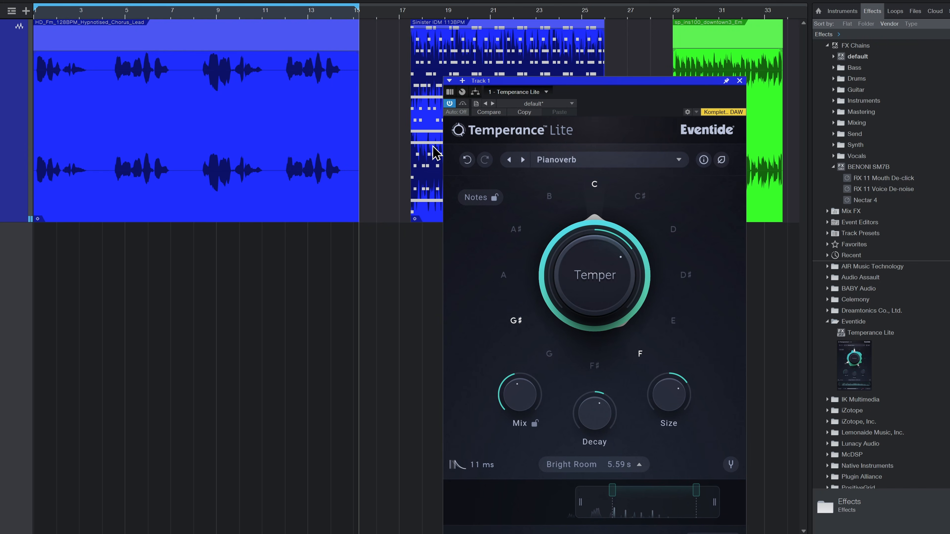
left_click(422, 24)
scroll(426, 13, "right", 6)
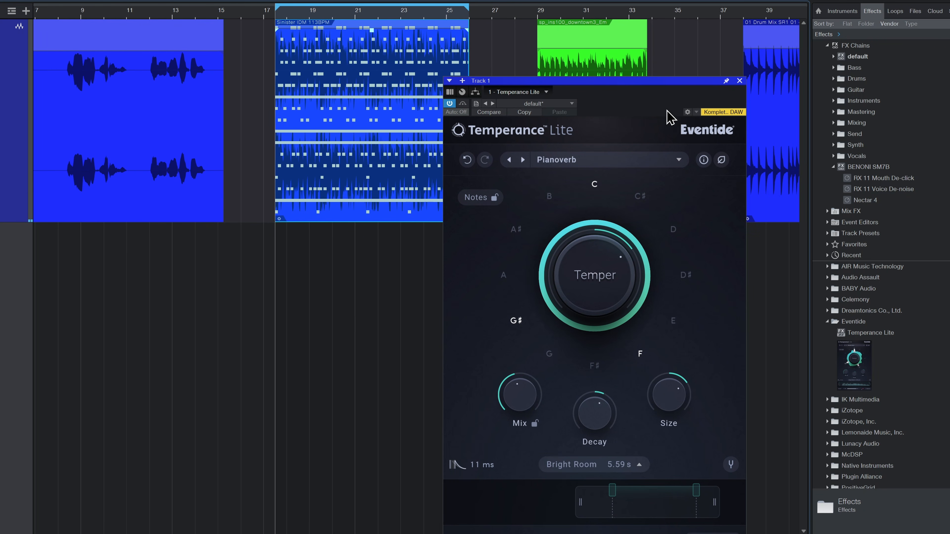
left_click_drag(618, 81, 598, 43)
key("space")
Step: Raise Mix to maximum, add A♯, B and D♯ to the active notes, and compare strongly positive and negative Temper settings
left_click_drag(569, 235, 606, 193)
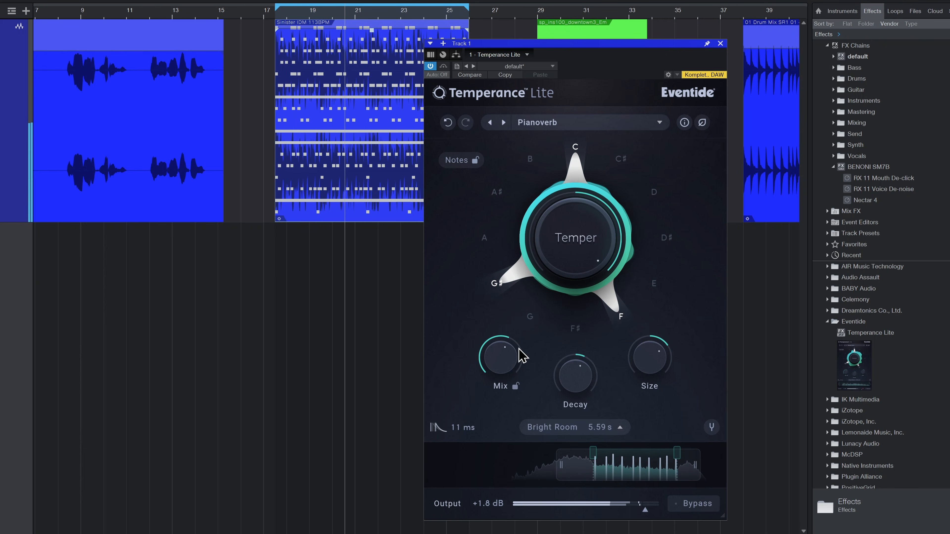
left_click_drag(520, 354, 532, 315)
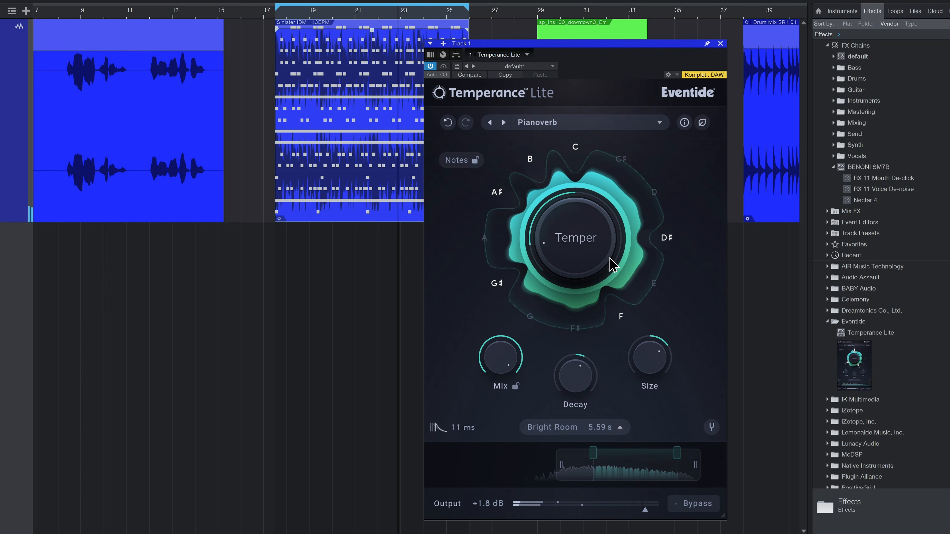
left_click_drag(566, 236, 570, 266)
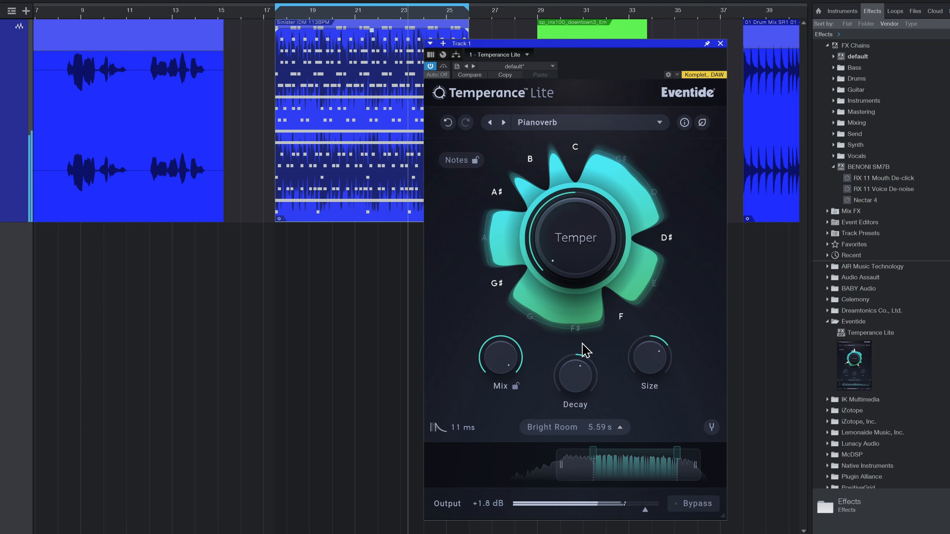
Step: Increase Decay slightly and reduce Size for a Bright Room reverb time of 3.82 s
left_click_drag(581, 379, 584, 368)
left_click_drag(646, 353, 640, 368)
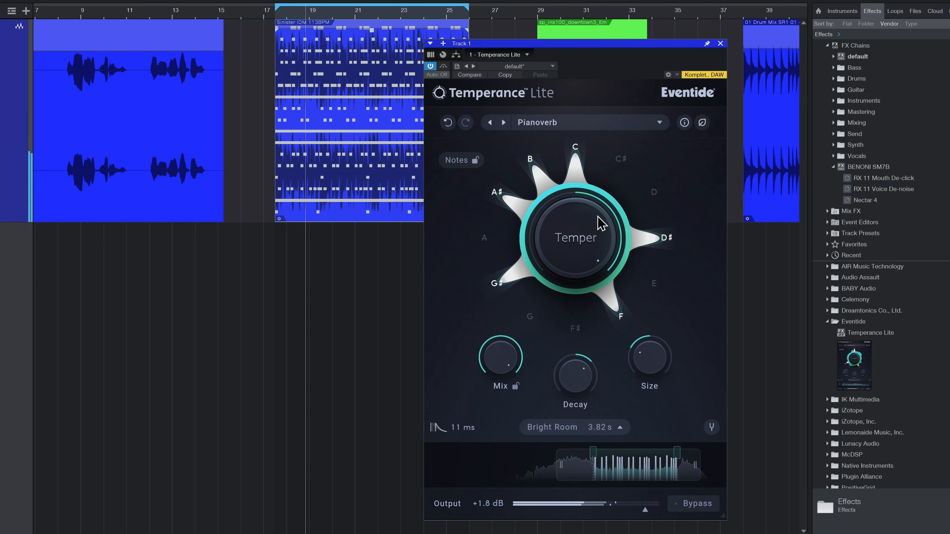
Step: Lower Mix, reduce Decay for a 2.99 s reverb time, and widen the Temper range to nearly the whole spectrum
left_click_drag(589, 251, 590, 243)
left_click_drag(495, 358, 492, 388)
left_click_drag(579, 370, 457, 463)
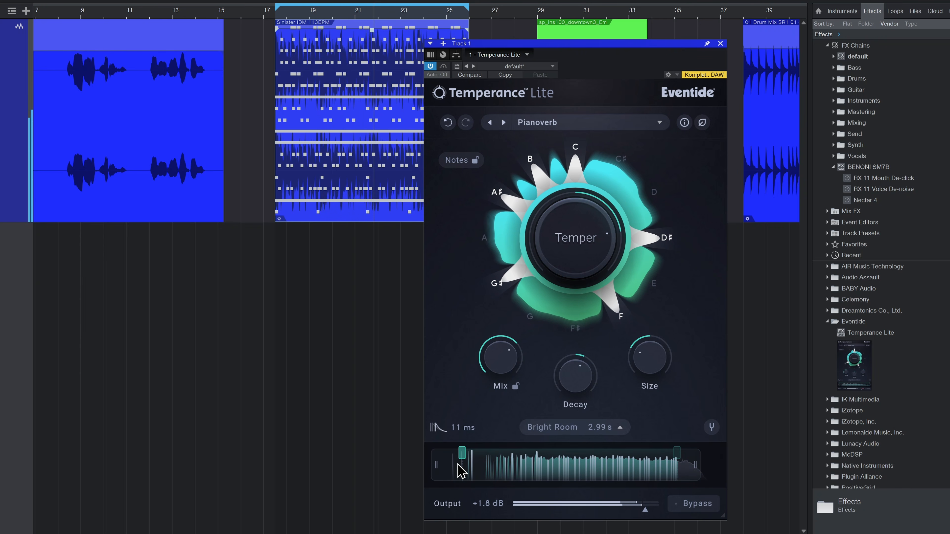
left_click_drag(679, 463, 708, 455)
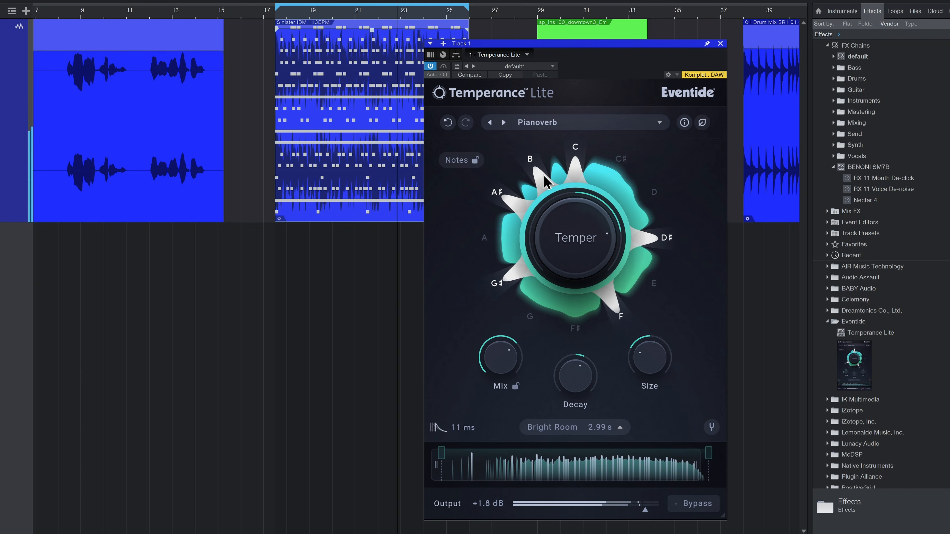
Step: Set Temper strongly negative, add D and F♯ to the active notes, and reduce Decay and Size for a 211 ms reverb time
left_click_drag(568, 243, 556, 260)
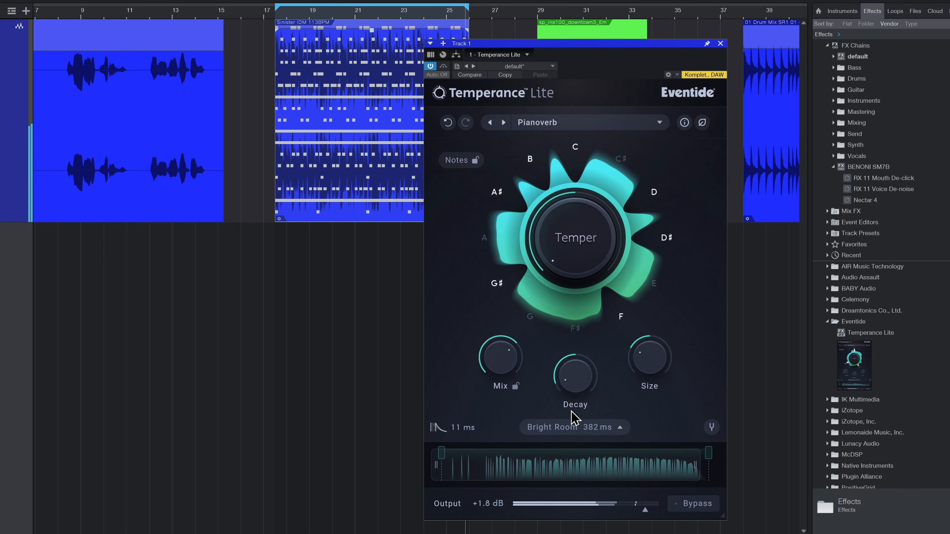
left_click_drag(567, 375, 583, 387)
left_click_drag(504, 360, 506, 352)
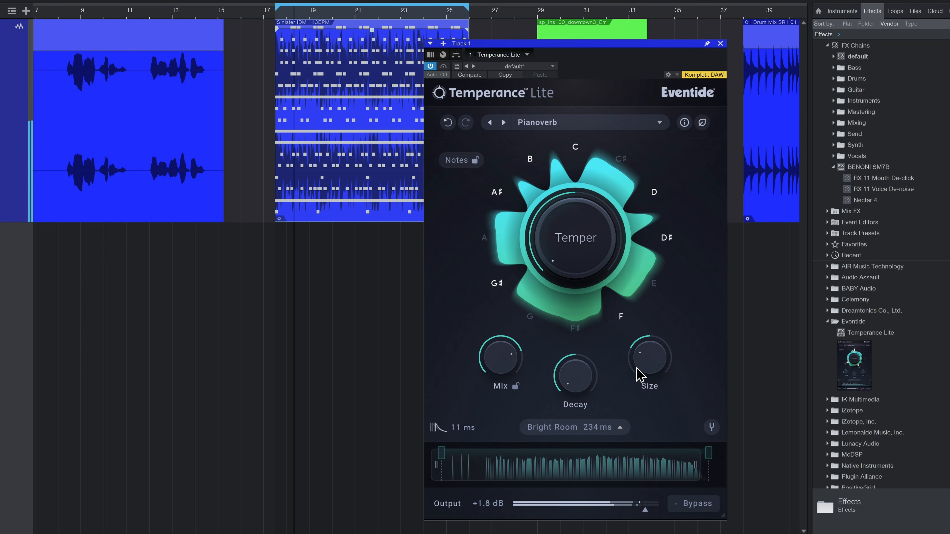
left_click_drag(641, 360, 644, 367)
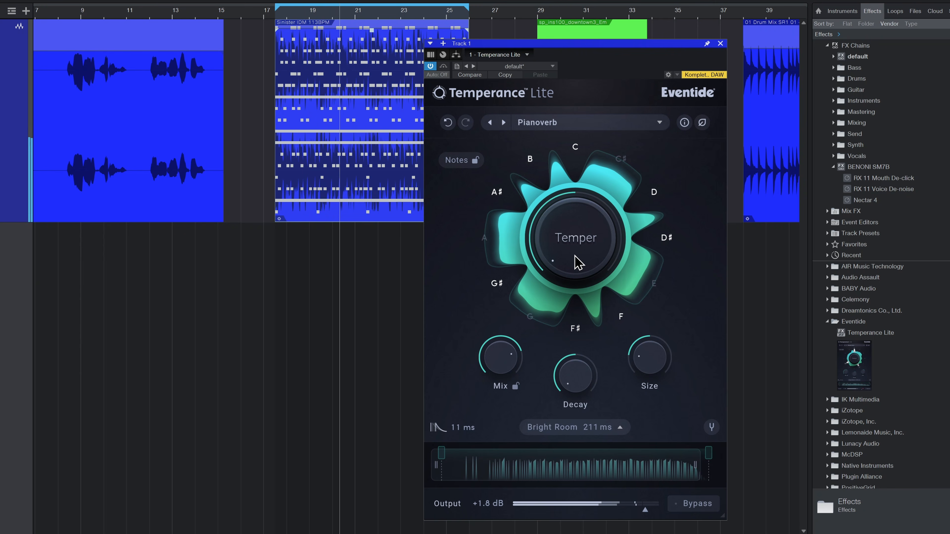
Step: Raise Temper to maximum and switch to Synthetic Space with maximum Mix and Size, for a 552 ms reverb time
left_click_drag(578, 262, 579, 194)
left_click_drag(586, 160, 586, 148)
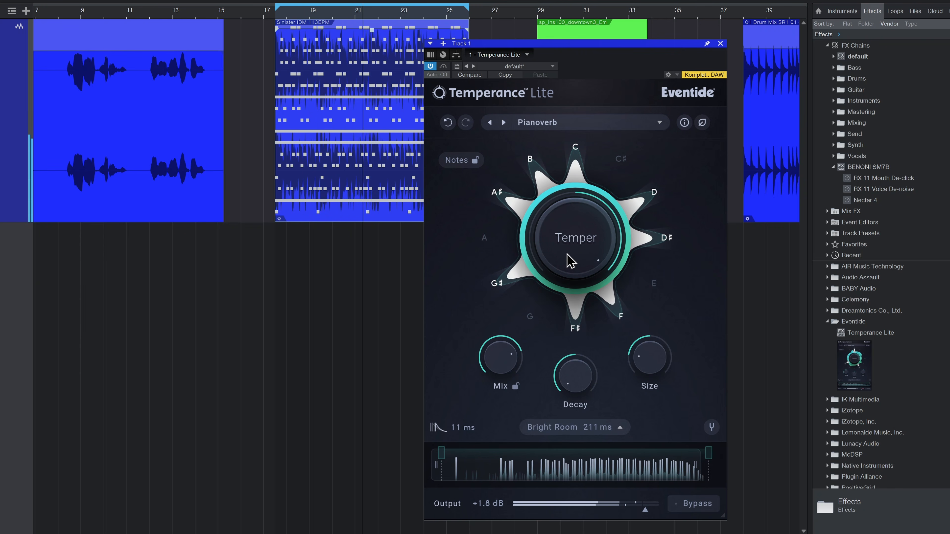
left_click(623, 432)
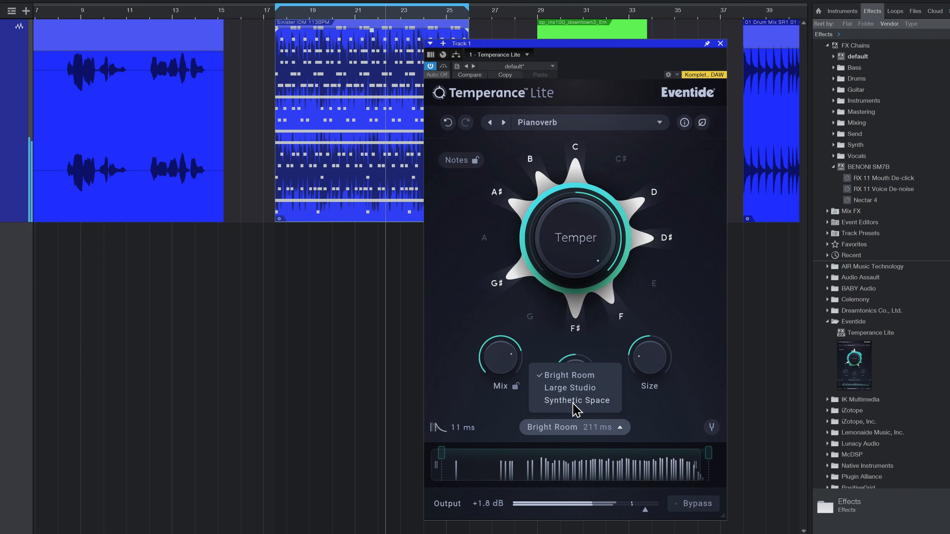
left_click(606, 404)
left_click_drag(656, 370, 678, 298)
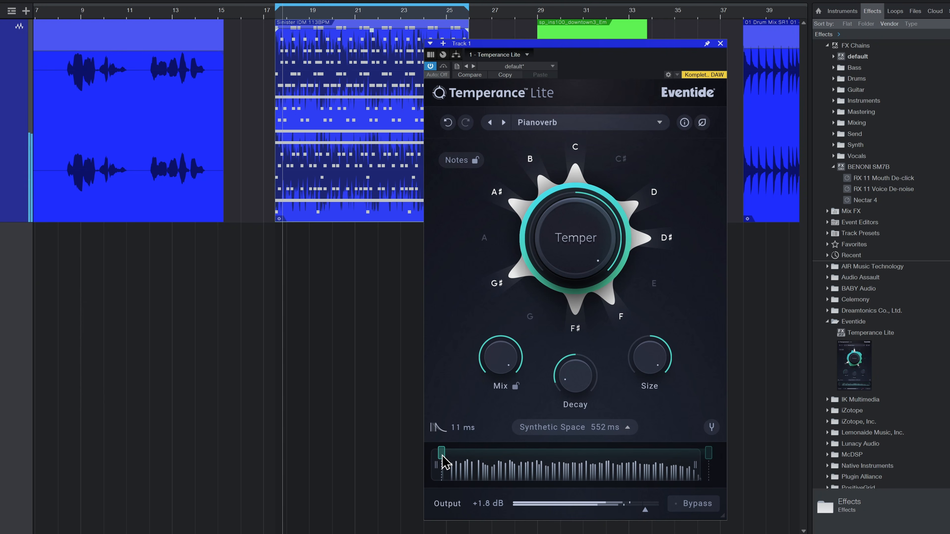
Step: Try excluding the low frequencies by raising the lower edge of the Temper range, and return it to the low end
mouse_move(441, 454)
left_mouse_down()
mouse_move(562, 452)
mouse_move(575, 456)
mouse_move(502, 453)
mouse_move(464, 466)
mouse_move(628, 468)
mouse_move(434, 463)
left_mouse_up()
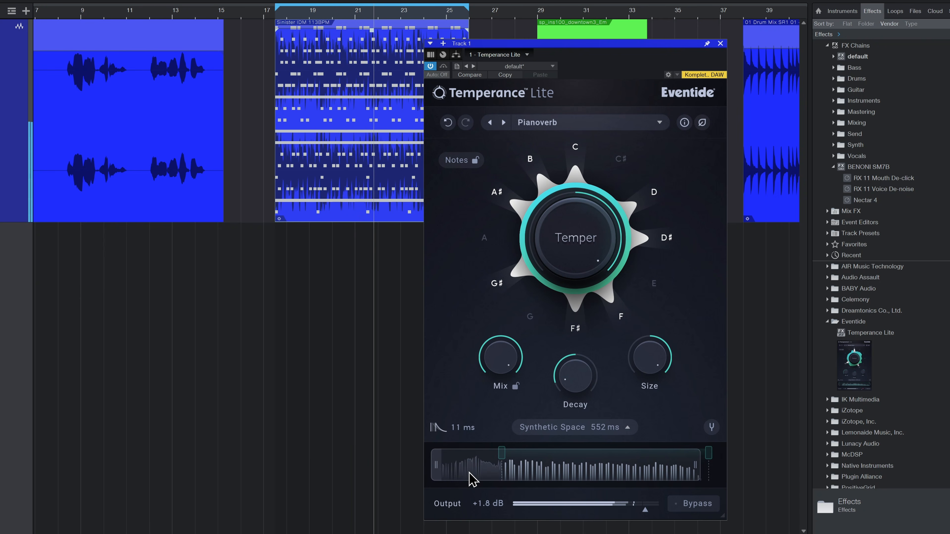
left_click_drag(499, 454, 442, 465)
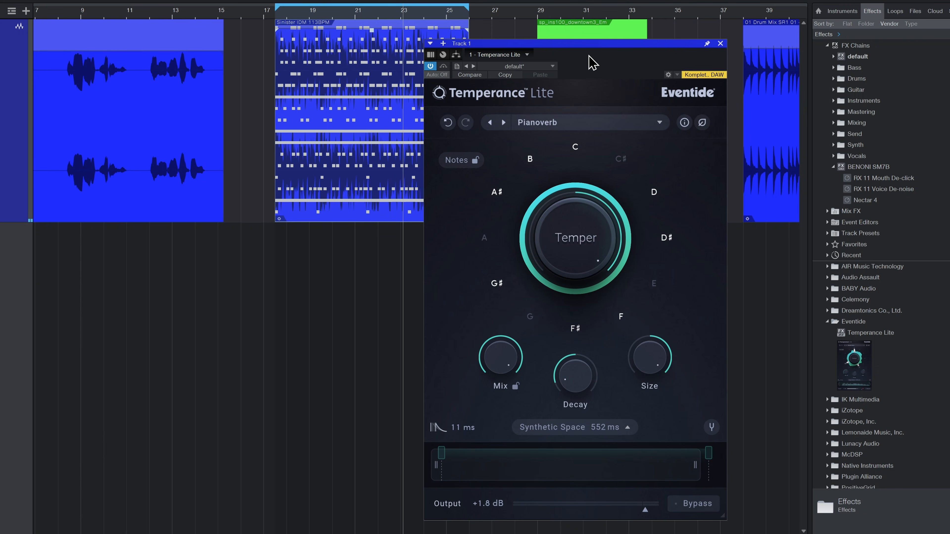
Step: Review the preset list, lock the active notes, and advance to the 1 - Positive Temperance preset
left_click_drag(595, 45, 616, 54)
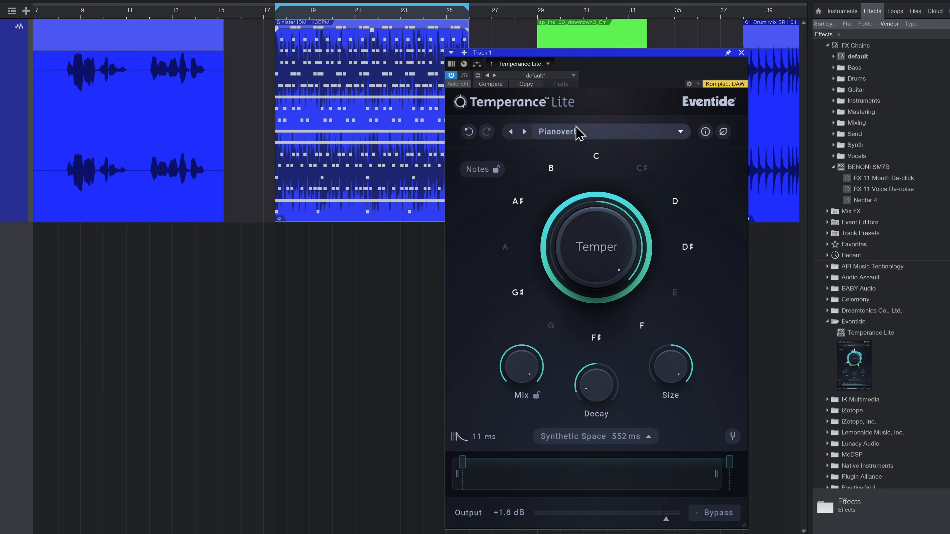
left_click(546, 134)
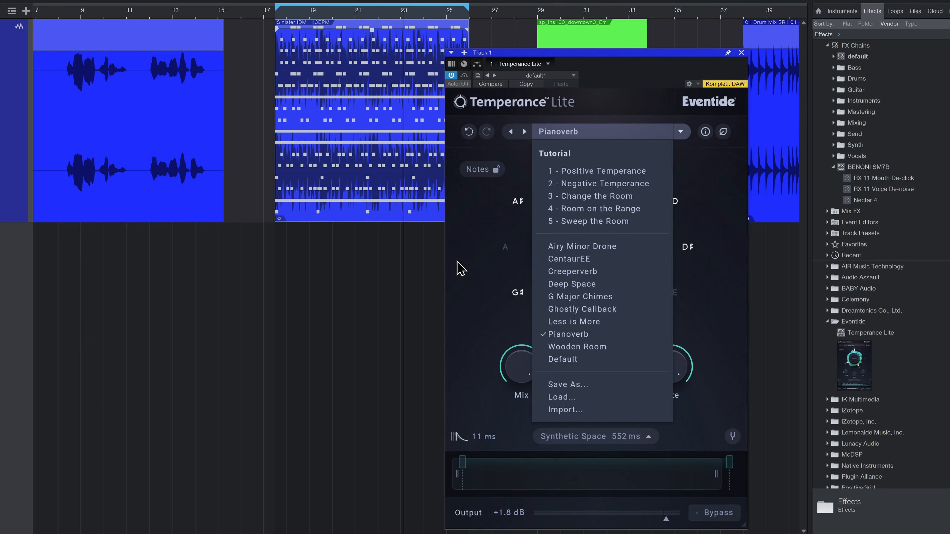
left_click(481, 262)
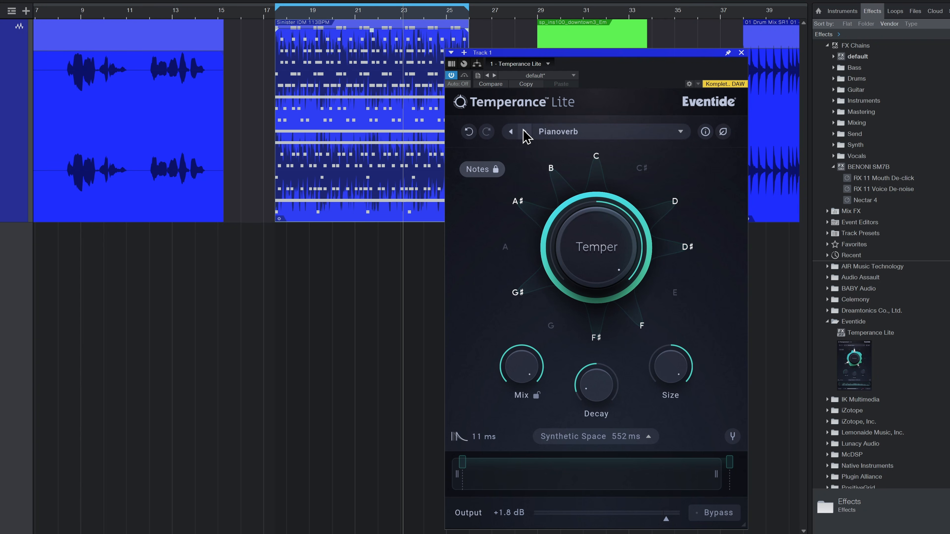
left_click(524, 132)
left_click(524, 131)
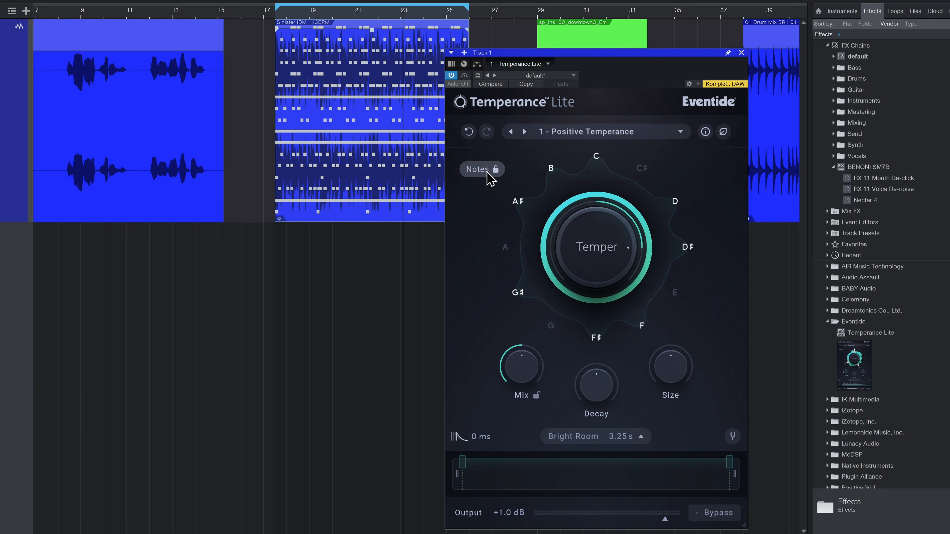
Step: Unlock the notes, step back to Wooden Room, and load the 1 - Positive Temperance preset with its own notes
left_click(495, 170)
left_click(509, 131)
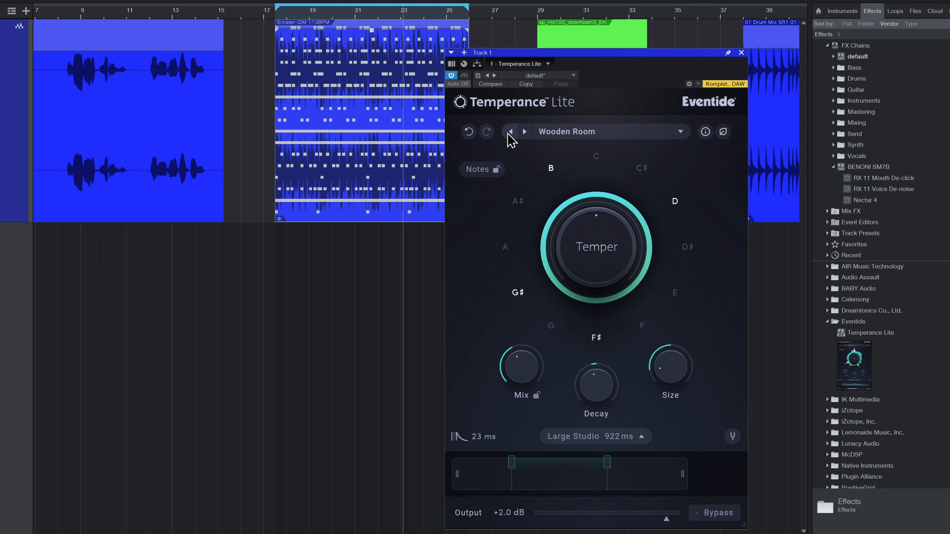
left_click(509, 132)
left_click(555, 133)
left_click(572, 171)
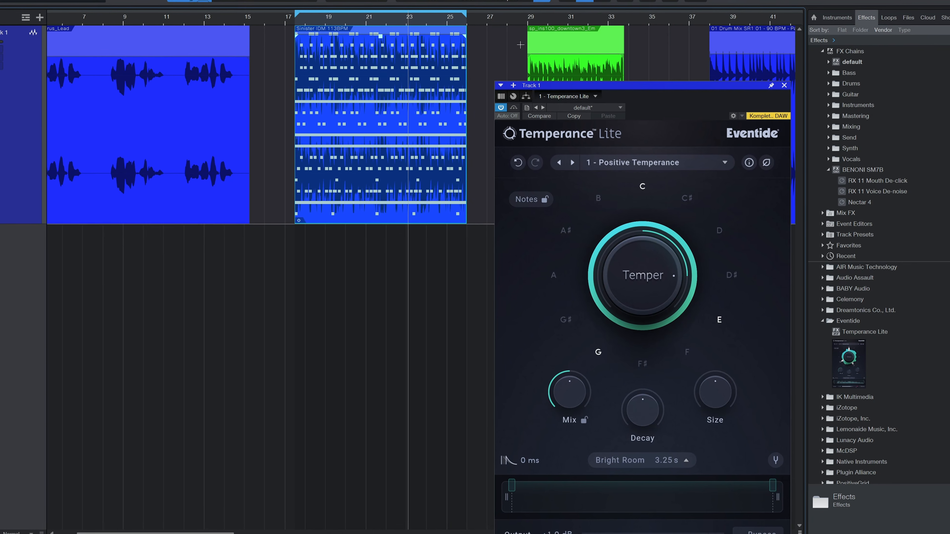
Step: Loop and play the green sp_ins100_downtown3_Em clip with the 1 - Positive Temperance preset, moving the plug-in window slightly
scroll(314, 112, "right", 2)
left_click_drag(458, 214, 453, 212)
key("p")
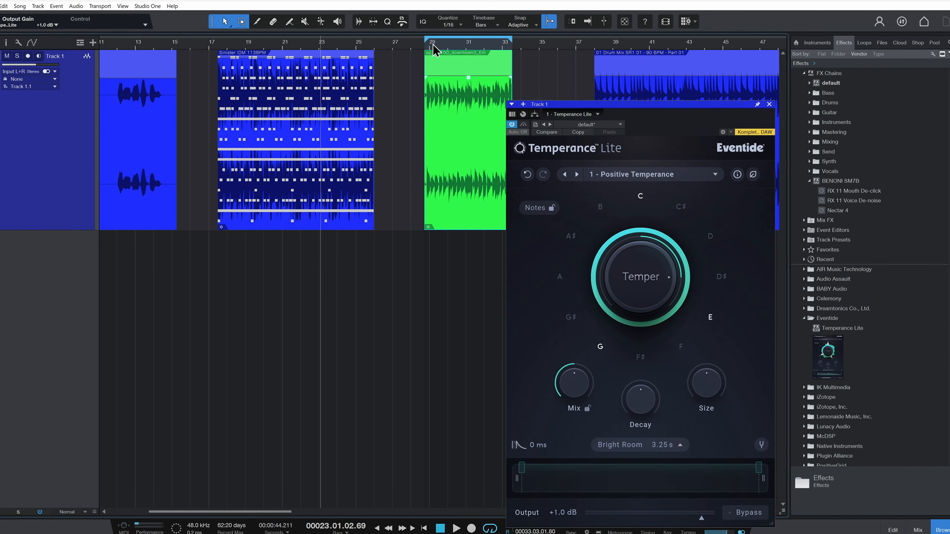
left_click_drag(681, 109, 671, 86)
key("space")
left_click(618, 250)
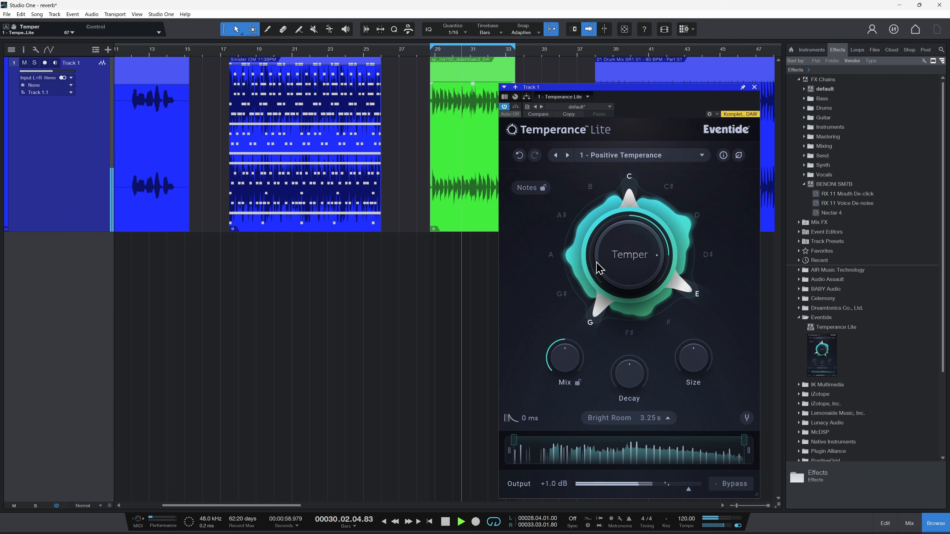
Step: Audition the 2 - Negative Temperance, 3 - Change the Room and 4 - Room on the Range presets on the looped clip
left_click(567, 155)
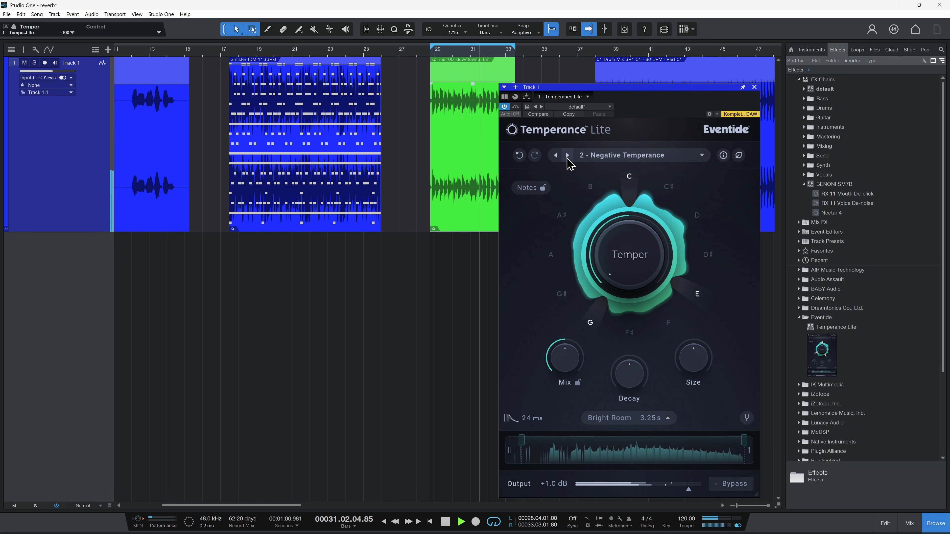
left_click(567, 155)
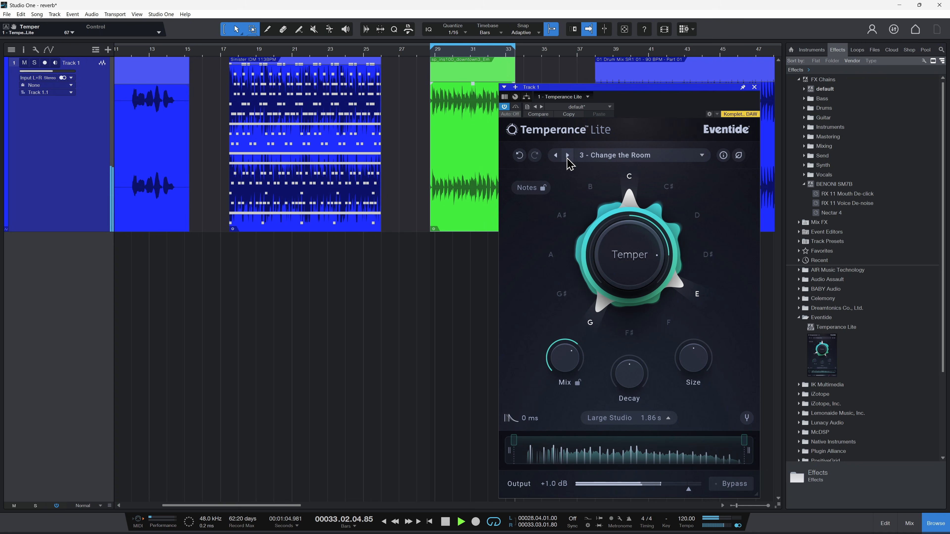
left_click(567, 157)
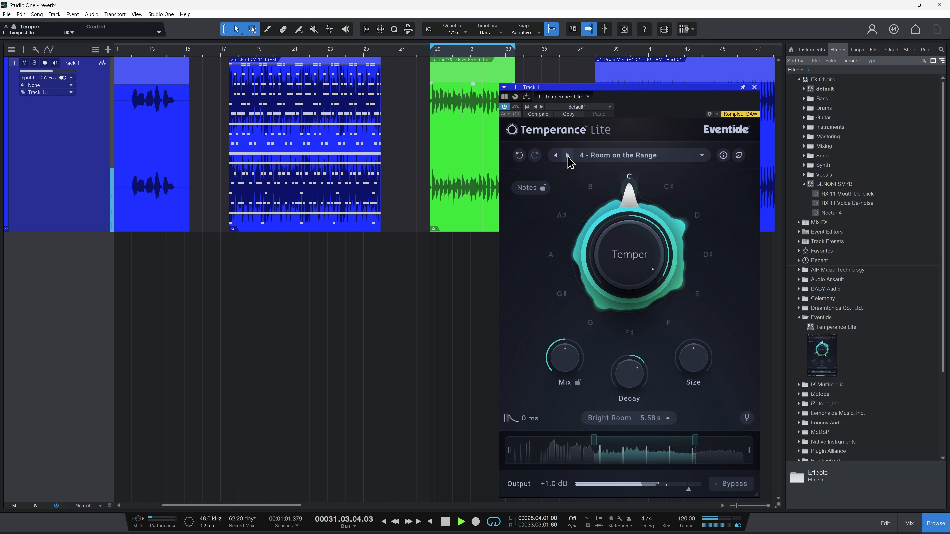
key("space")
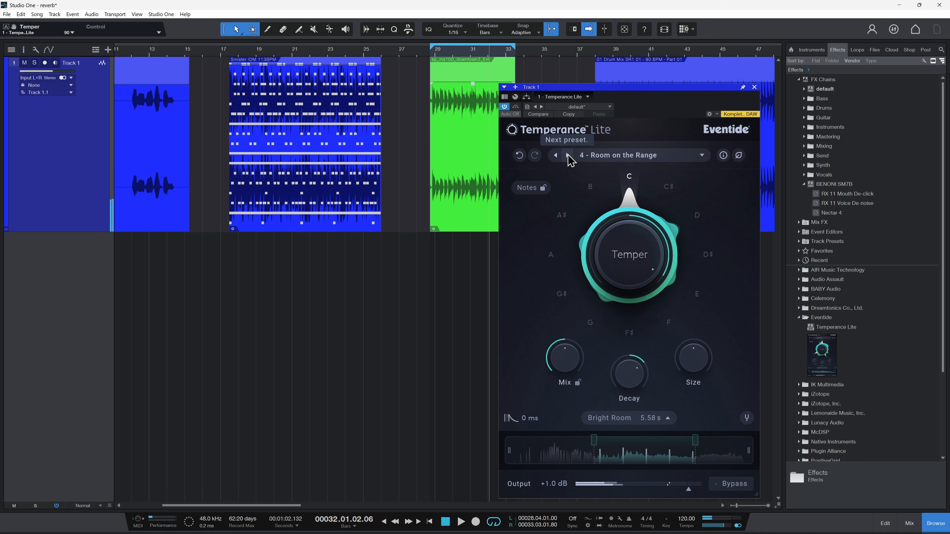
key("space")
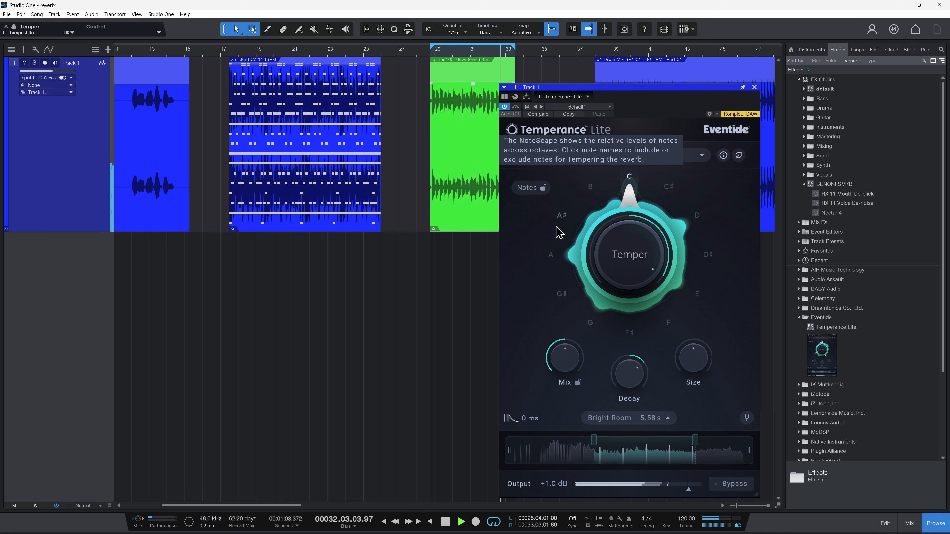
Step: Add A♯, G♯, E, F, D and G to the active notes of the 4 - Room on the Range preset
left_click(561, 215)
left_click(561, 293)
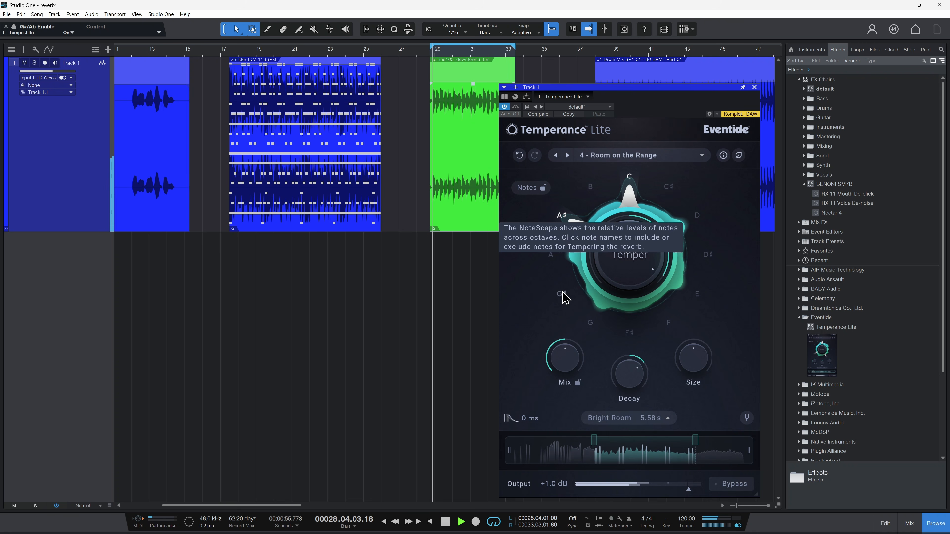
left_click(697, 294)
left_click(668, 322)
left_click(696, 214)
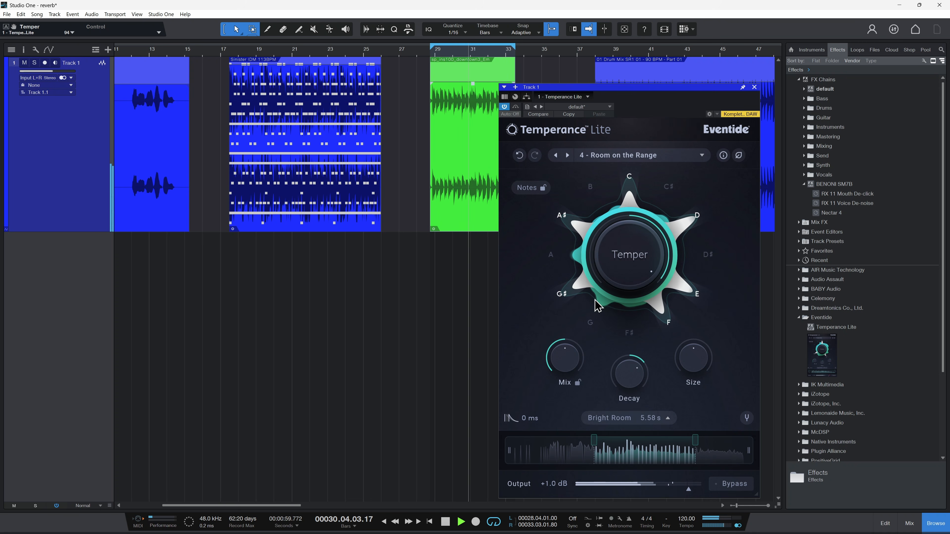
left_click(590, 322)
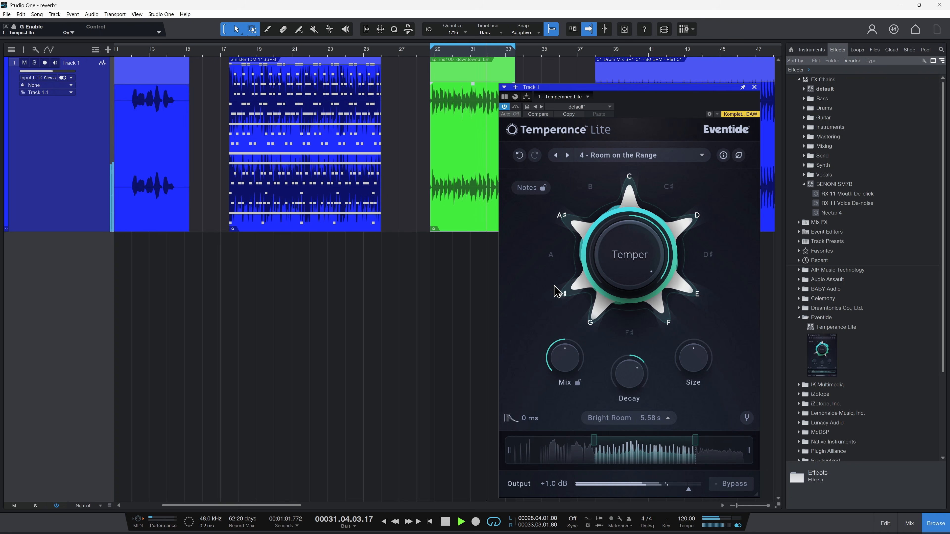
Step: Audition 5 - Sweep the Room, load Airy Minor Drone, and reduce its Size slightly for a 134 s reverb time
left_click(567, 155)
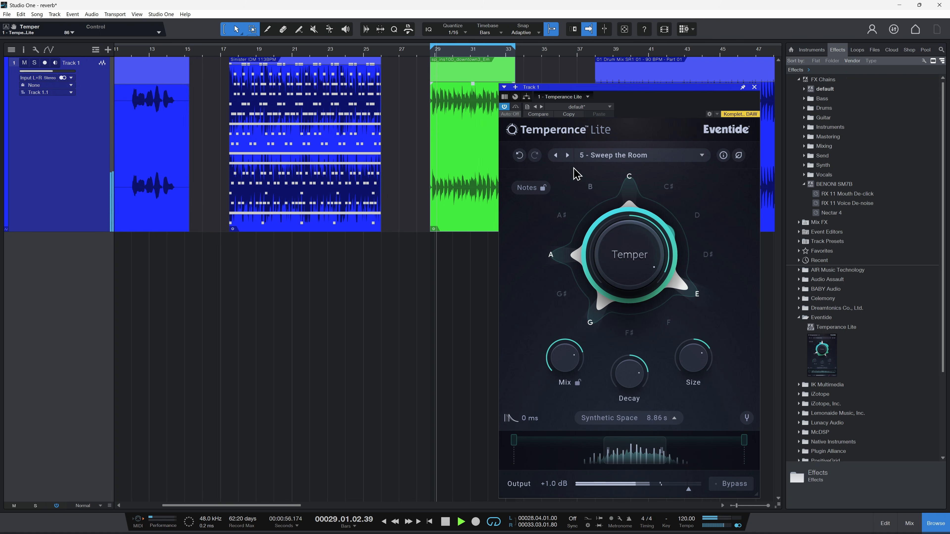
left_click(567, 155)
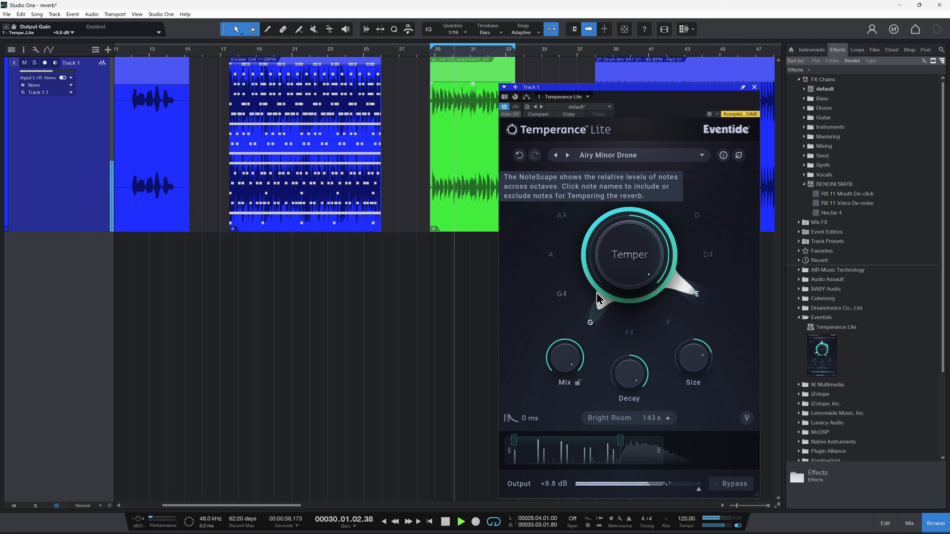
left_click_drag(693, 358, 689, 377)
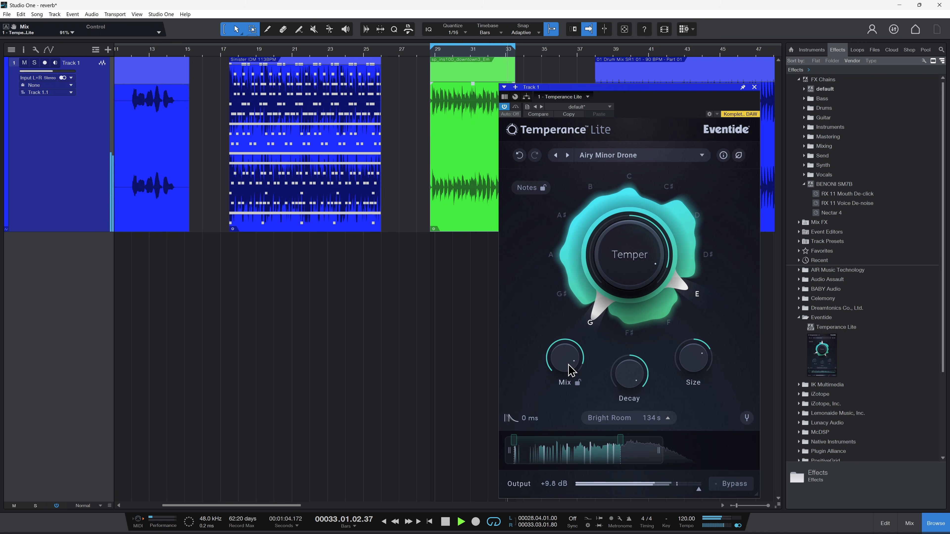
Step: Audition the CentaurEE and Creeperverb presets, and load the Default preset
left_click(567, 155)
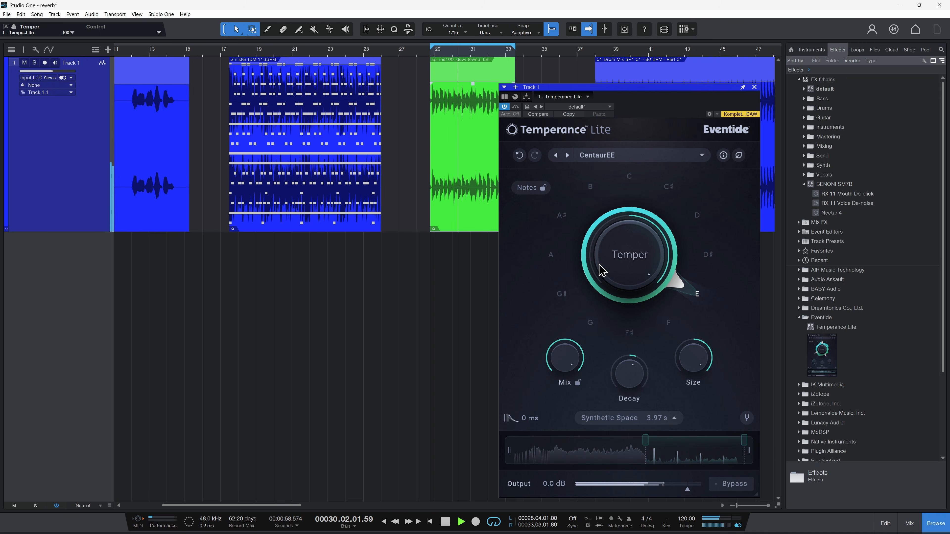
left_click(567, 155)
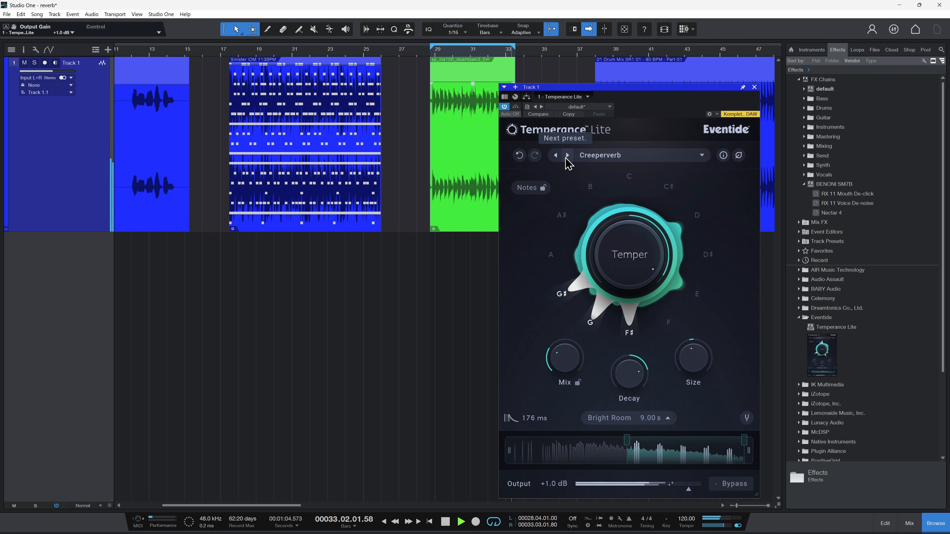
left_click(567, 155)
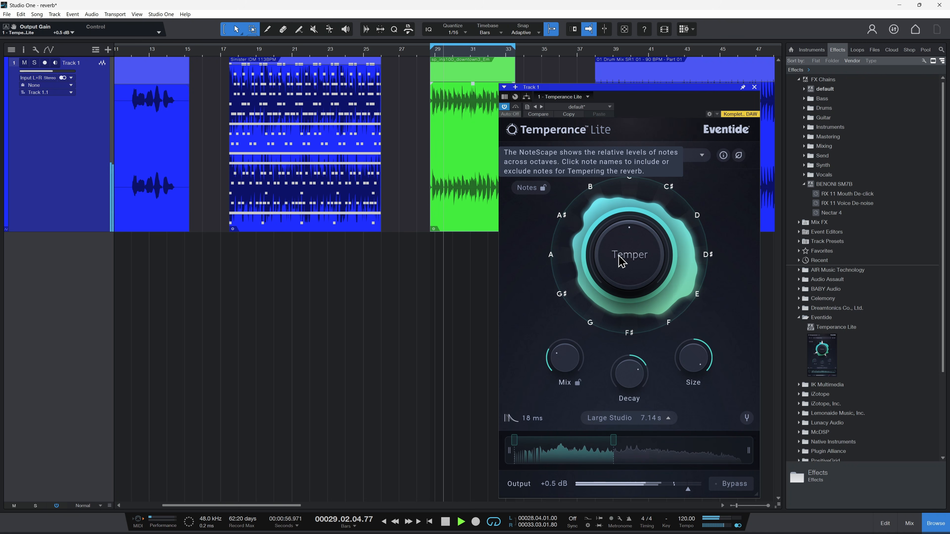
left_click(556, 155)
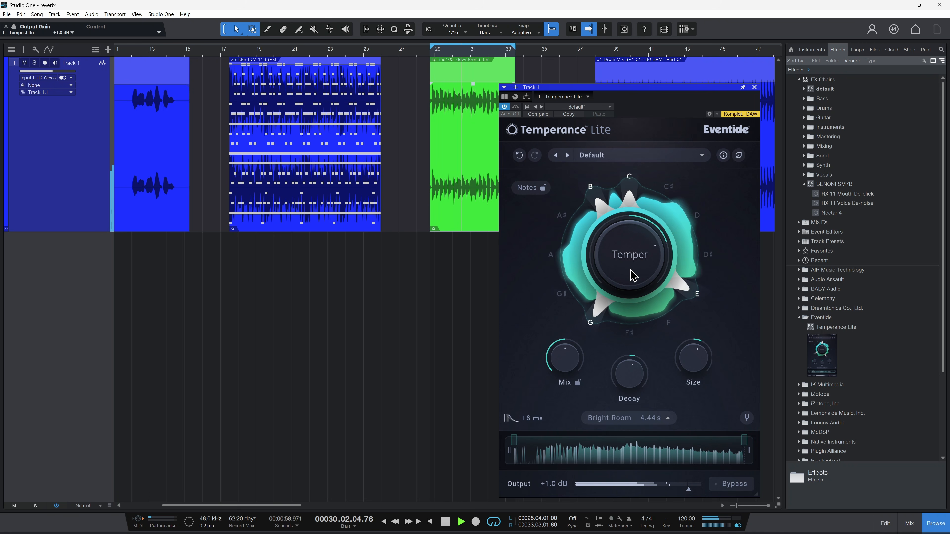
Step: Leave only E active, move the plug-in window aside, and replay the looped clip with Temper raised to about 56
key("space")
scroll(443, 159, "right", 9)
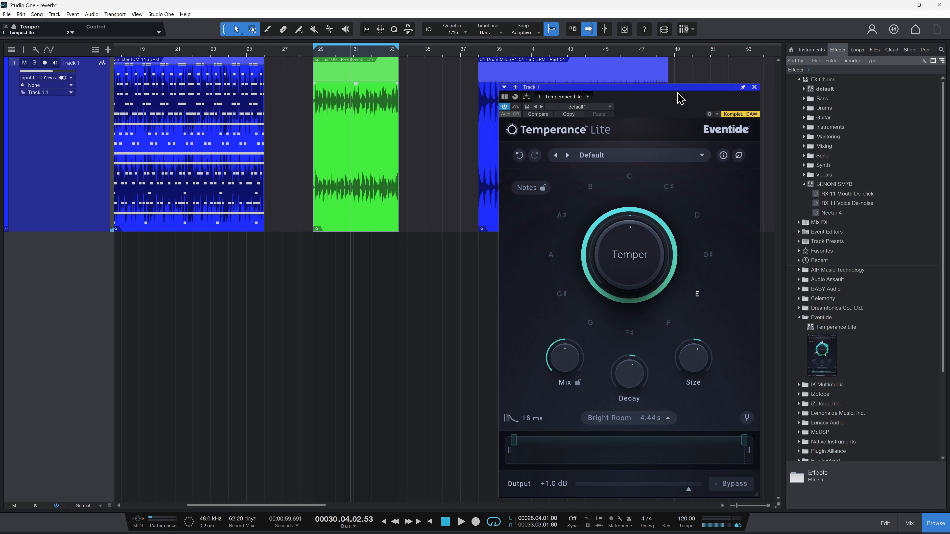
left_click_drag(680, 98, 642, 97)
key("space")
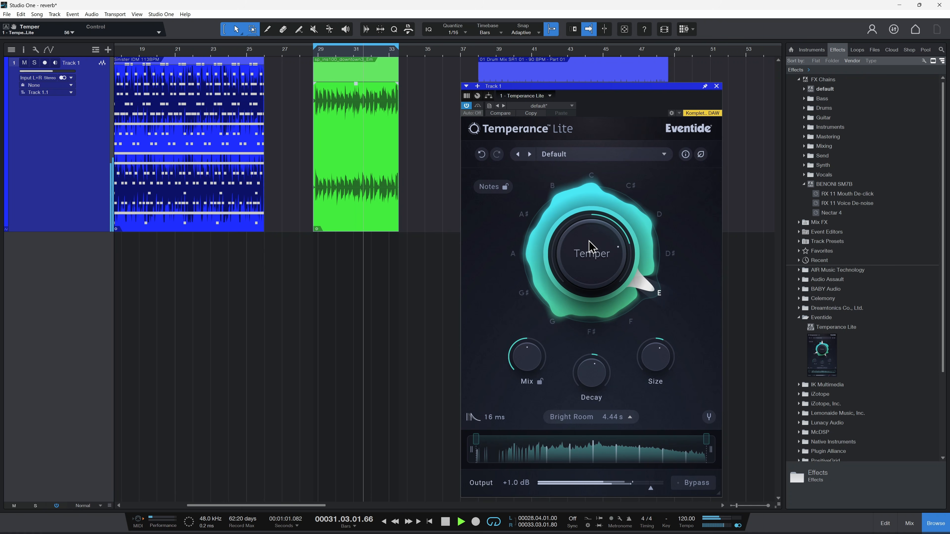
Step: Raise Temper to about 95 and switch the reverb space from Bright Room to Large Studio
left_click_drag(589, 247, 600, 229)
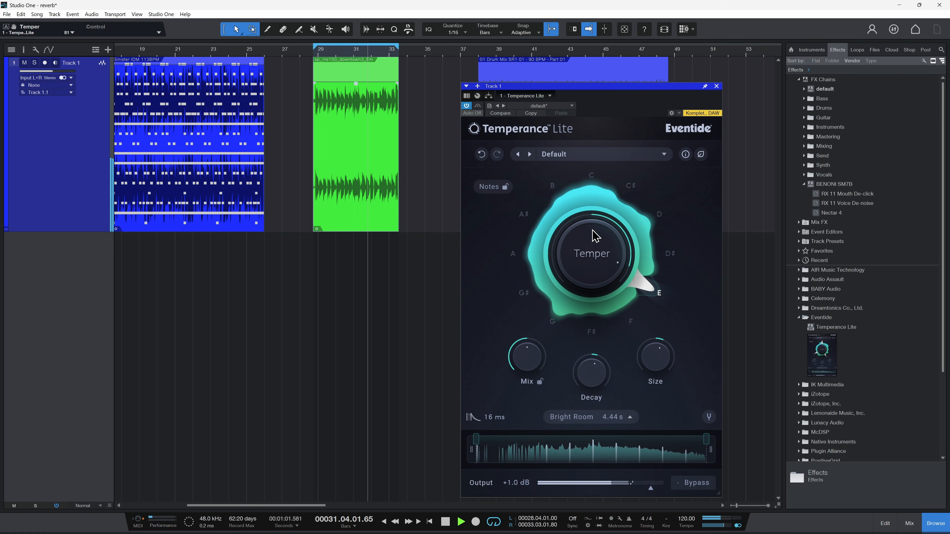
left_click(631, 418)
left_click(602, 386)
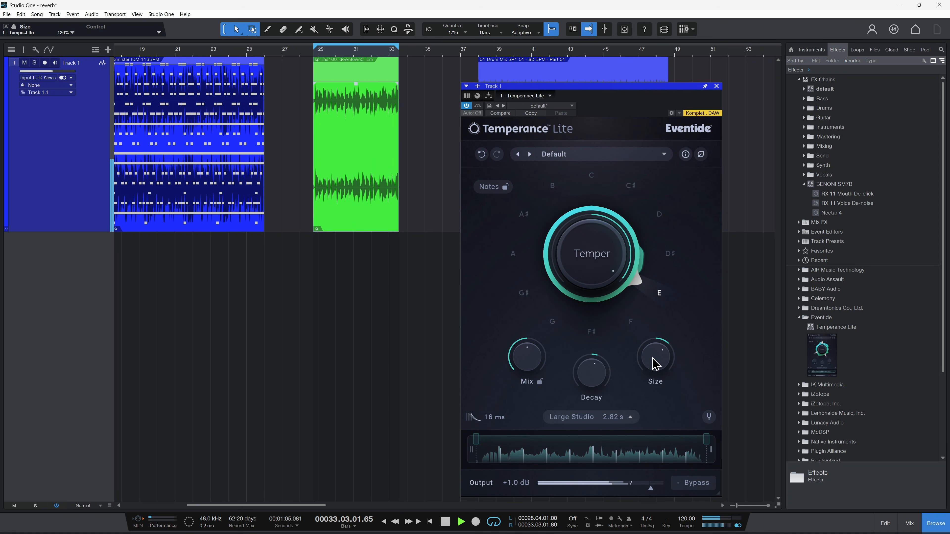
Step: Increase Size and Mix and shorten Decay for a Large Studio reverb time of 1.50 s
left_click_drag(652, 358, 651, 358)
left_click_drag(590, 376, 582, 393)
left_click_drag(523, 360, 534, 335)
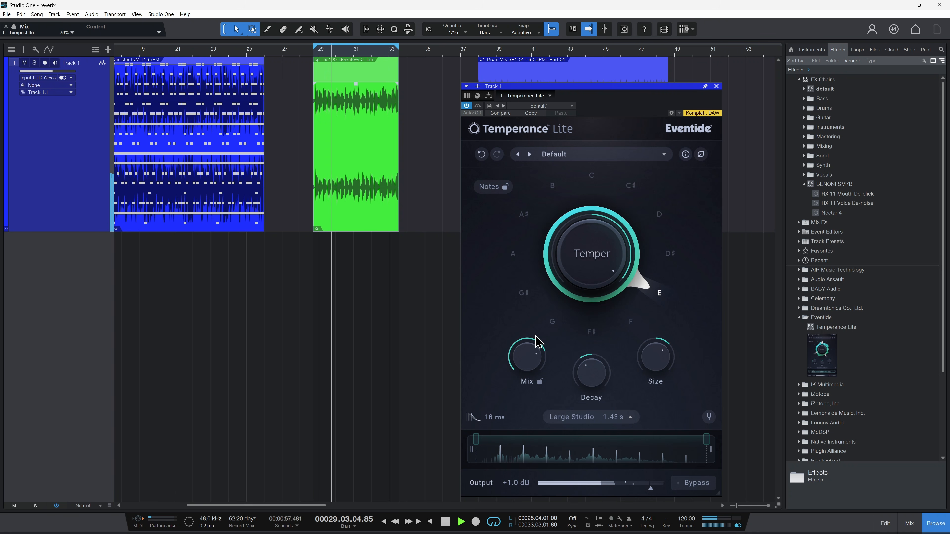
left_click_drag(657, 359, 658, 354)
left_click_drag(529, 362, 531, 353)
Step: Compare Temper near its neutral position with Temper at 100, replay the looped clip, and leave the Temper range minimum at D♯0
mouse_move(591, 259)
left_mouse_down()
mouse_move(598, 291)
mouse_move(590, 239)
mouse_move(600, 269)
mouse_move(594, 253)
left_mouse_up()
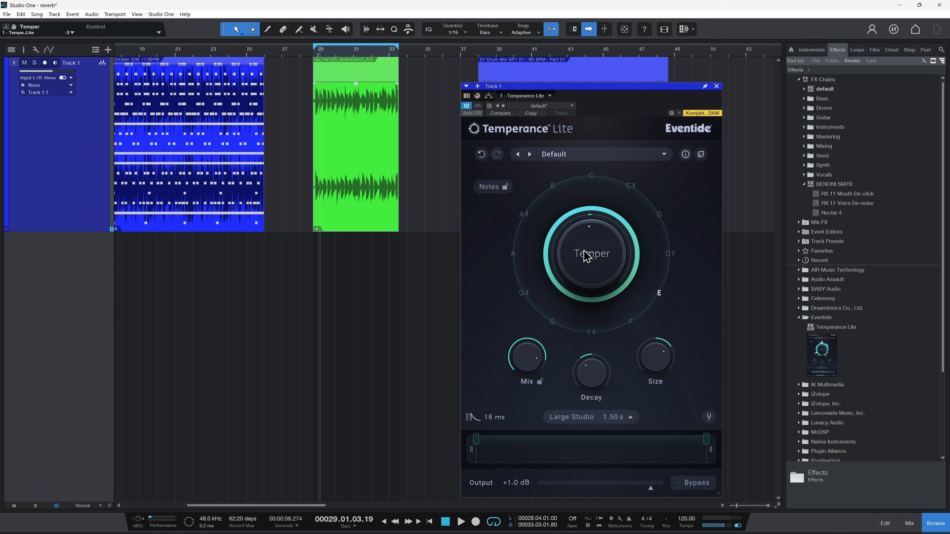
left_click_drag(589, 330, 587, 149)
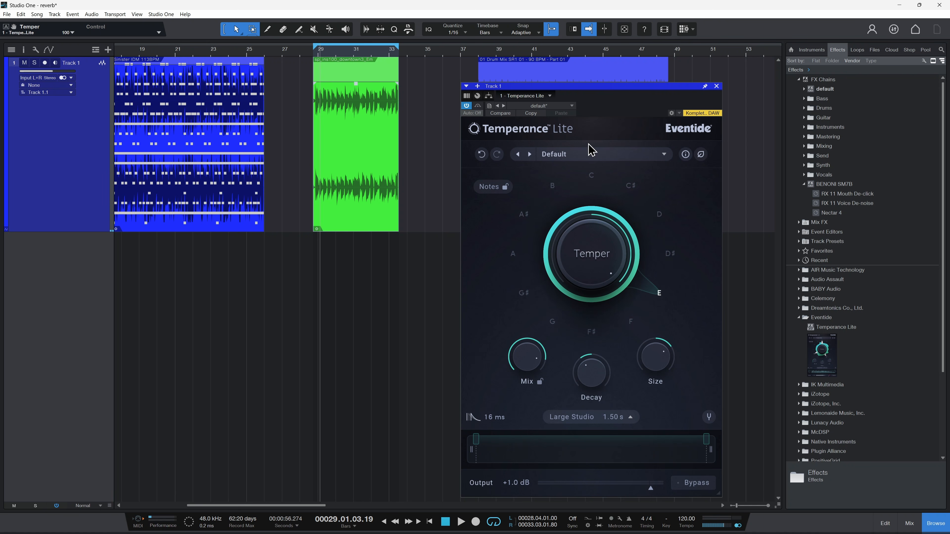
key("space")
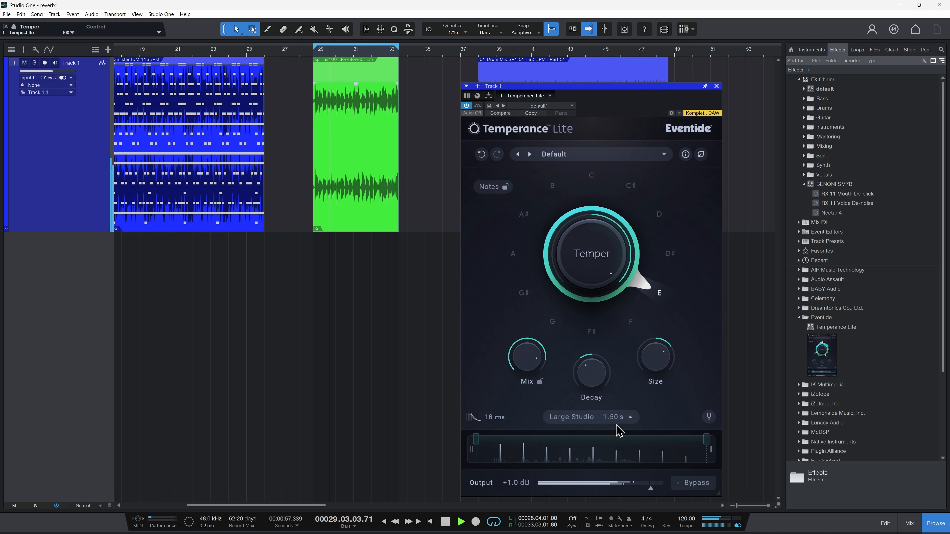
mouse_move(483, 446)
left_mouse_down()
mouse_move(639, 452)
mouse_move(474, 441)
left_mouse_up()
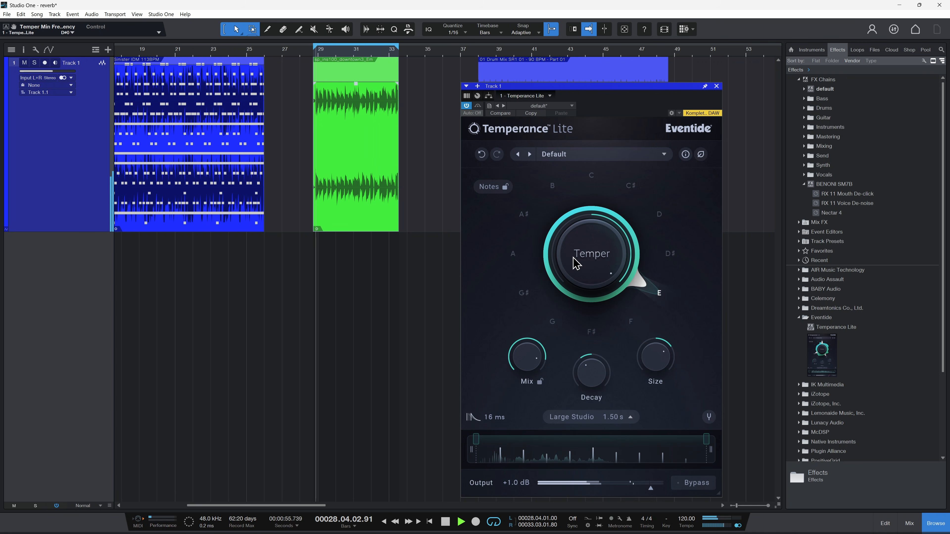
Step: Switch the reverb space to Synthetic Space and shorten Decay to 0.10x with Temper at about 79
left_click(618, 417)
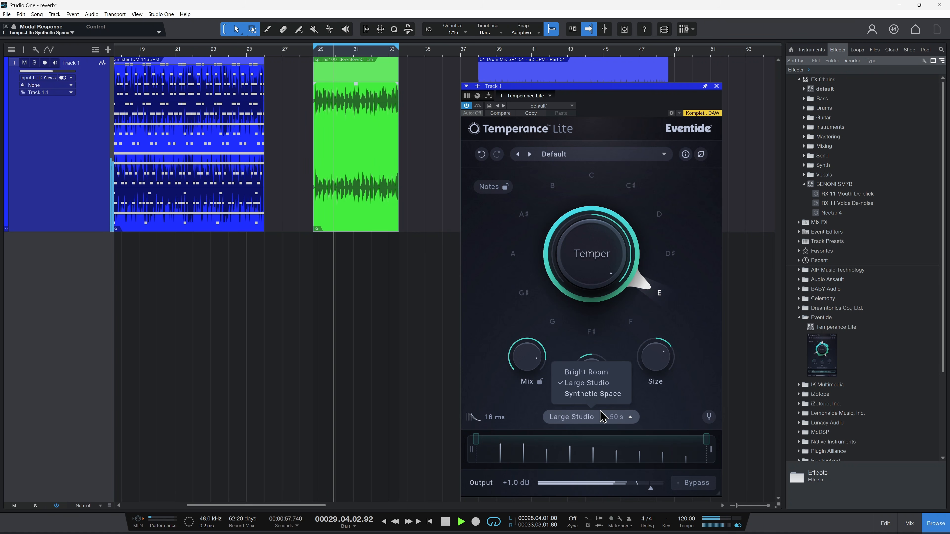
left_click(592, 394)
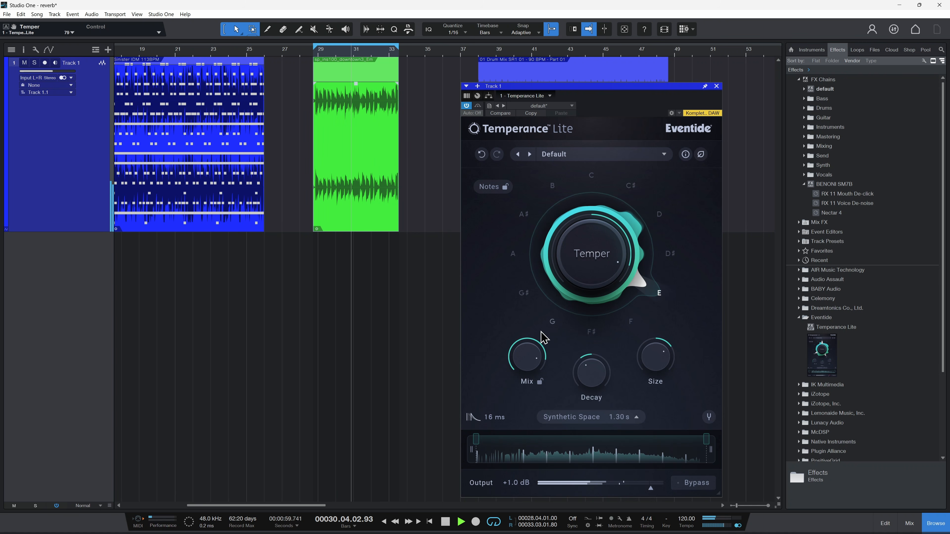
left_click_drag(591, 373, 588, 412)
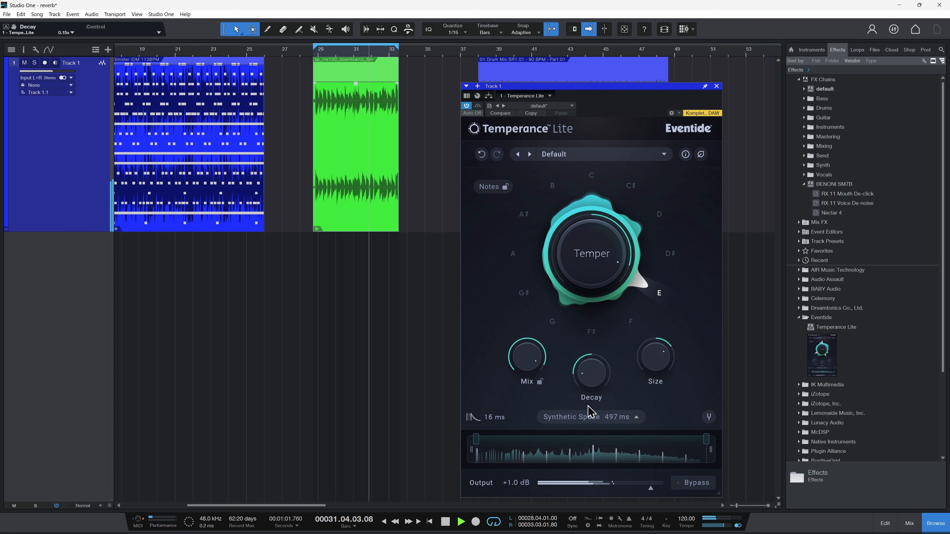
left_click_drag(581, 375, 585, 421)
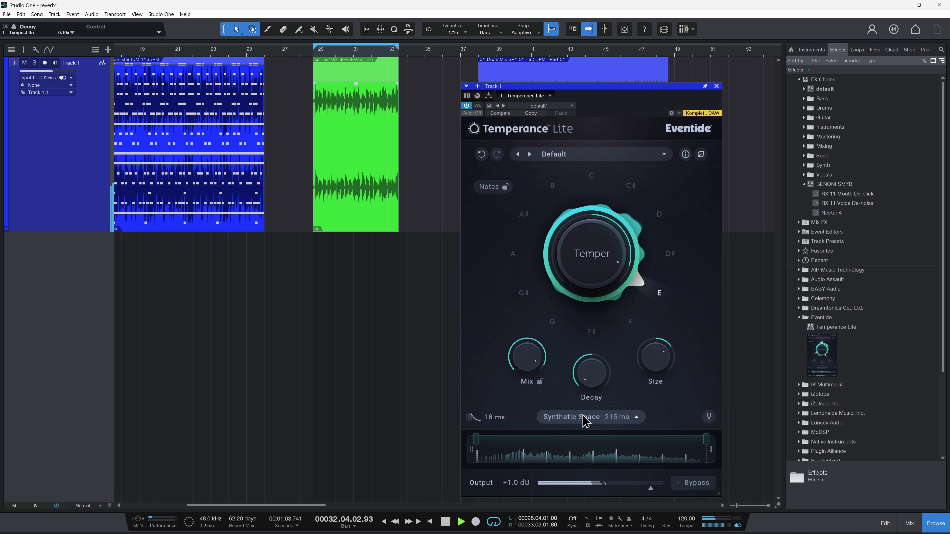
Step: Switch back to Bright Room with a slightly larger Size for 484 ms, and activate G with Temper at about 81
left_click(585, 419)
left_click(583, 371)
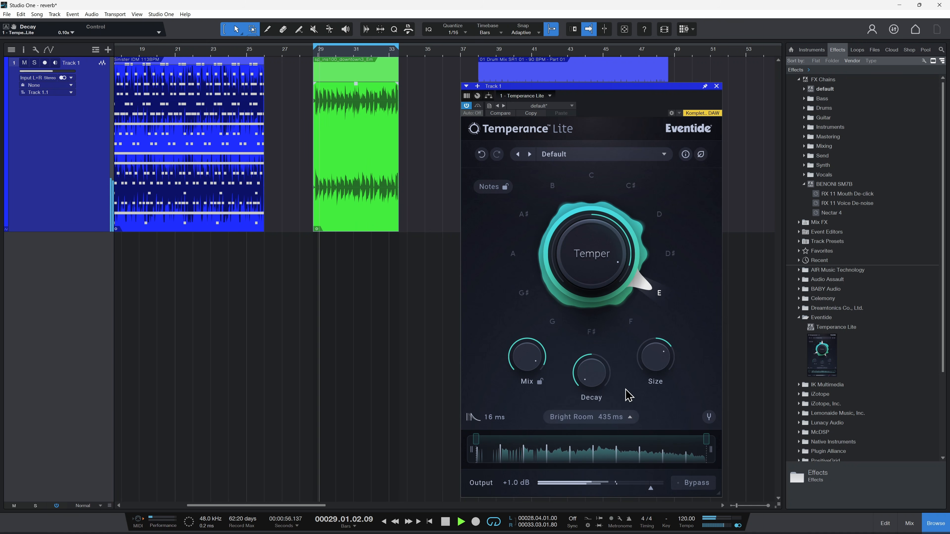
left_click_drag(656, 358, 657, 351)
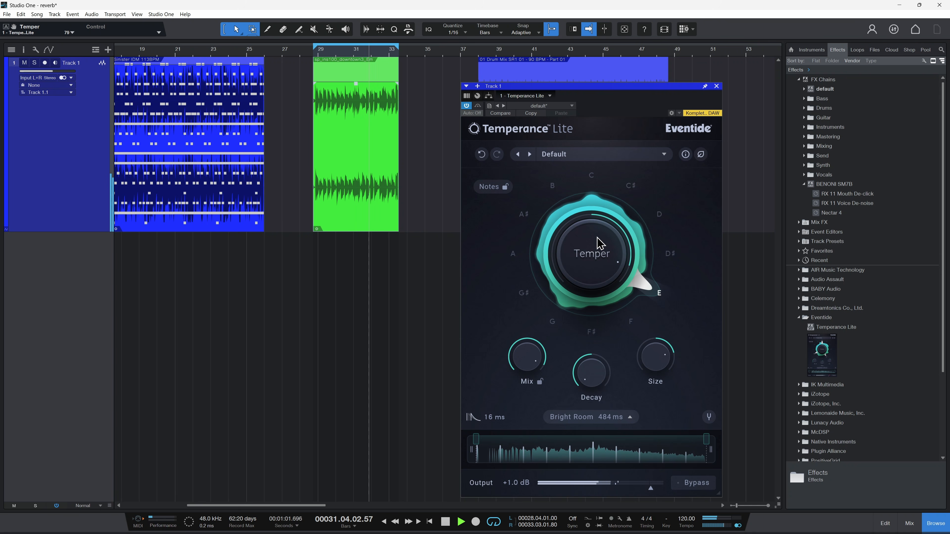
mouse_move(589, 261)
left_mouse_down()
mouse_move(597, 247)
mouse_move(585, 260)
left_mouse_up()
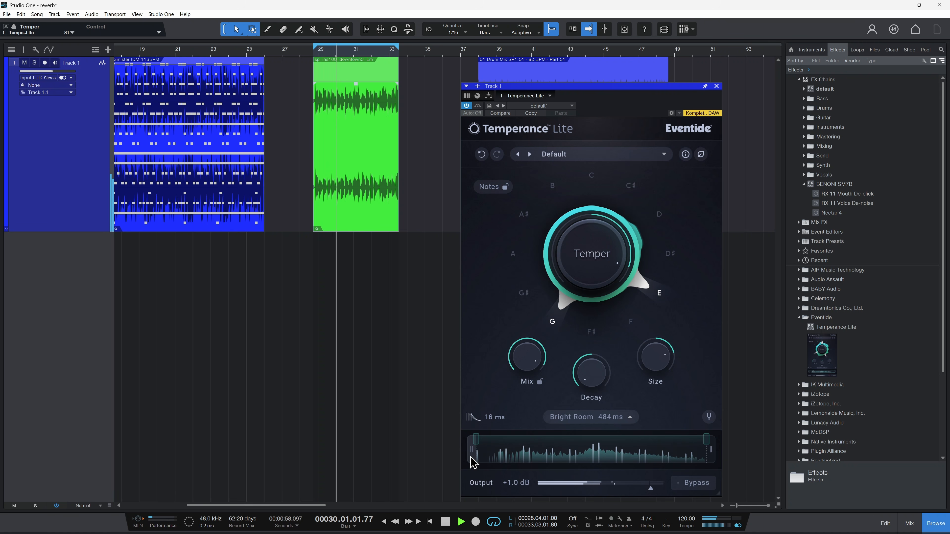
Step: Audition a narrowed Temper range with its maximum at D♯7, and try low cuts up to 644 Hz and a high cut of 7.6 kHz
left_click_drag(470, 457, 477, 451)
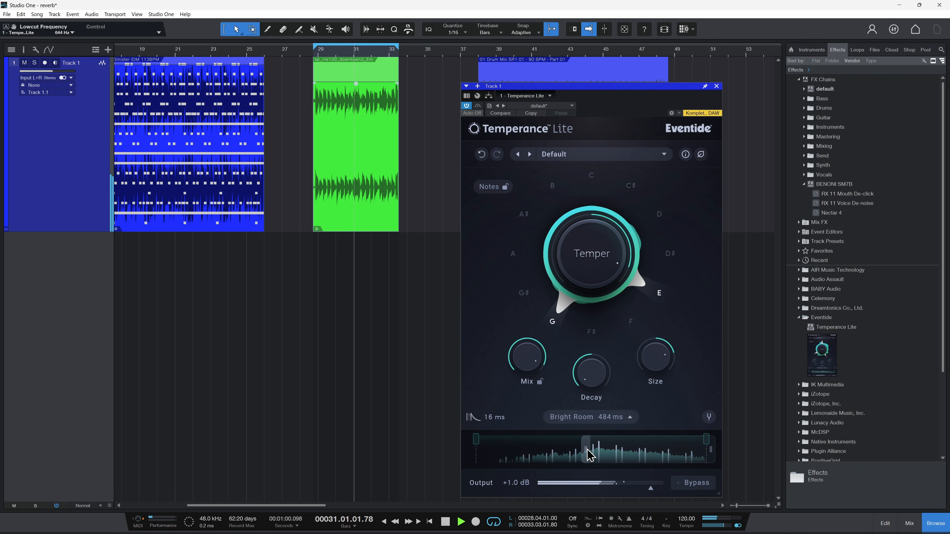
left_click_drag(634, 454, 575, 455)
left_click_drag(717, 460, 683, 469)
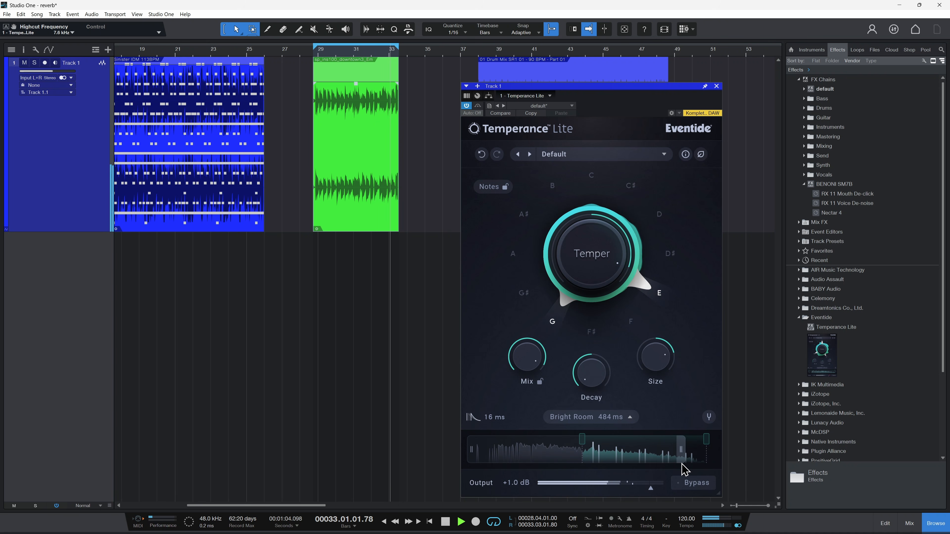
left_click_drag(707, 440, 651, 454)
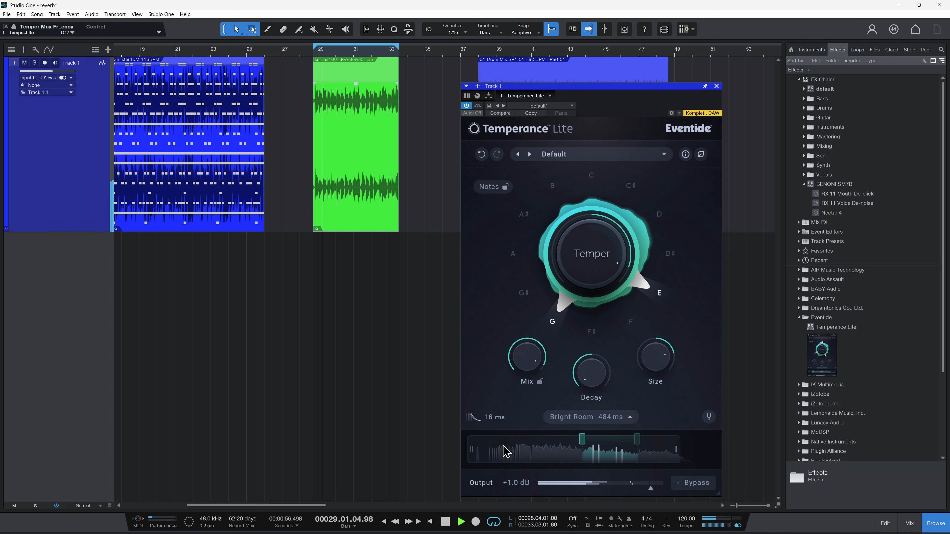
left_click_drag(472, 451, 544, 454)
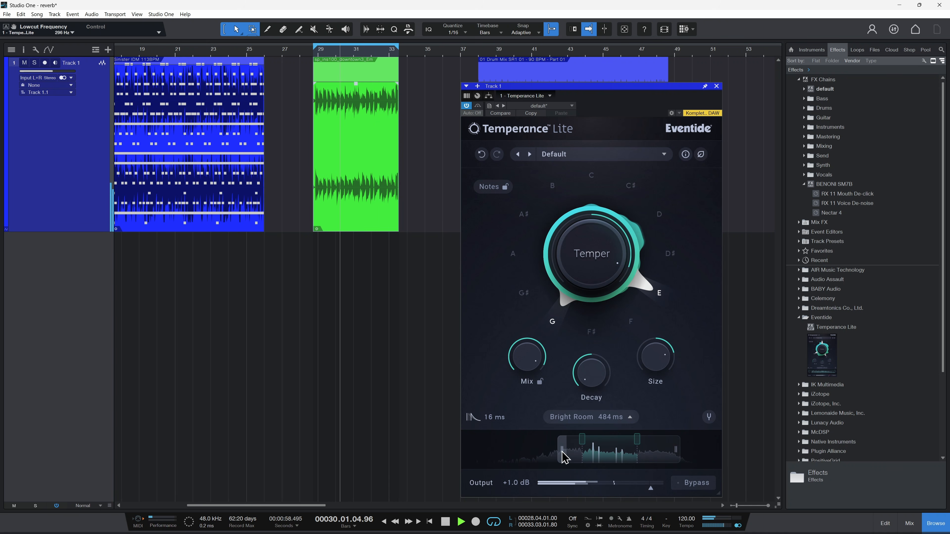
left_click_drag(675, 448, 710, 450)
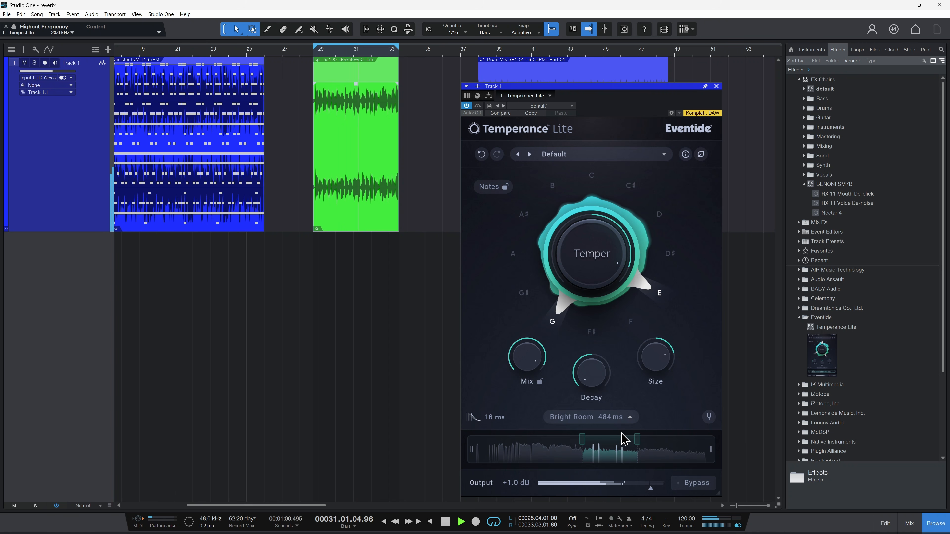
Step: Widen the Temper frequency range back to its full extent, with the maximum at D♯10
left_click(643, 439)
left_click_drag(644, 440, 710, 441)
left_click_drag(583, 440, 467, 441)
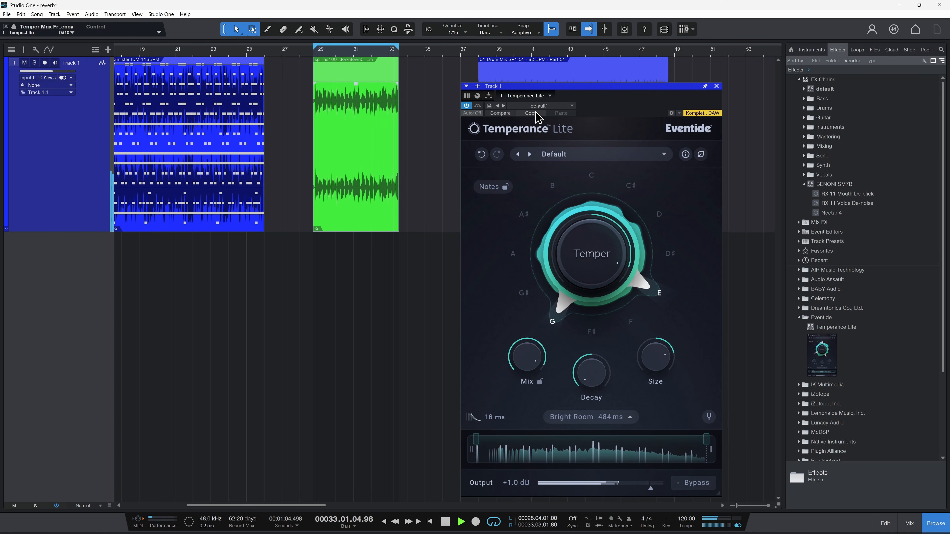
Step: Stop playback, set the loop range to the Drum Mix clip, and move the plug-in window clear of it
key("space")
left_click_drag(598, 87, 636, 90)
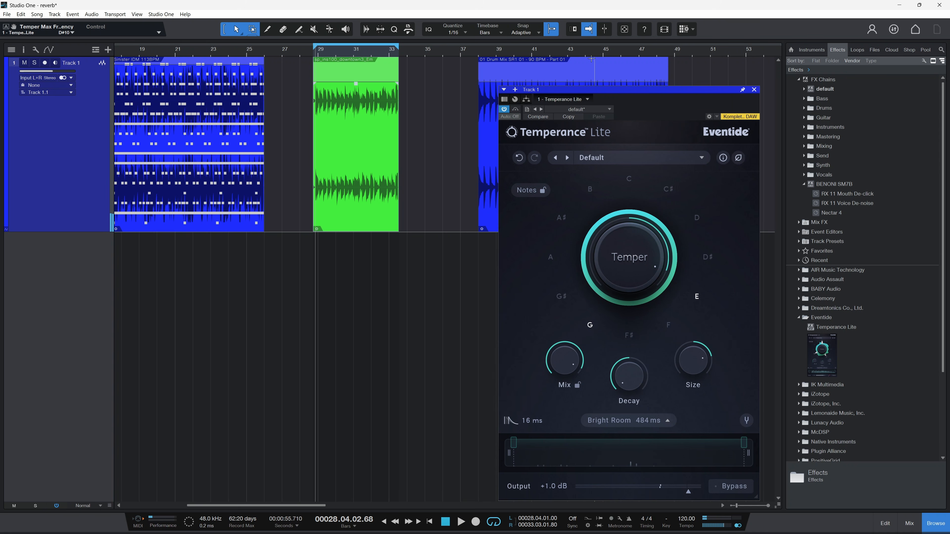
left_click_drag(586, 50, 587, 41)
scroll(369, 150, "right", 5)
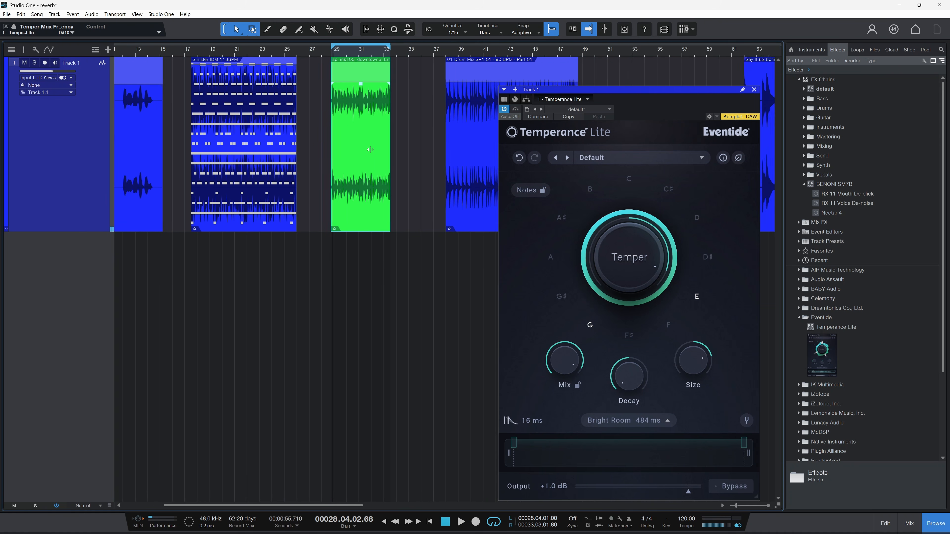
scroll(370, 150, "right", 3)
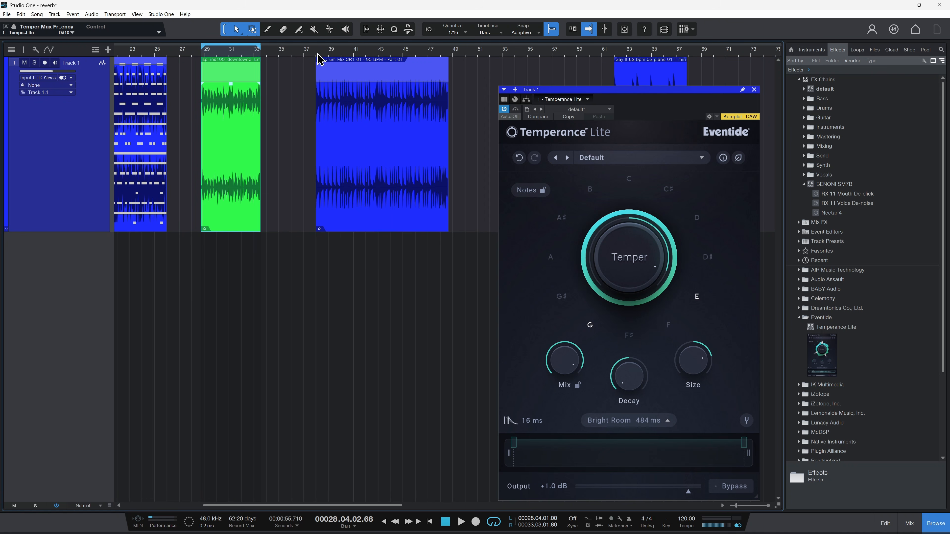
left_click(349, 228)
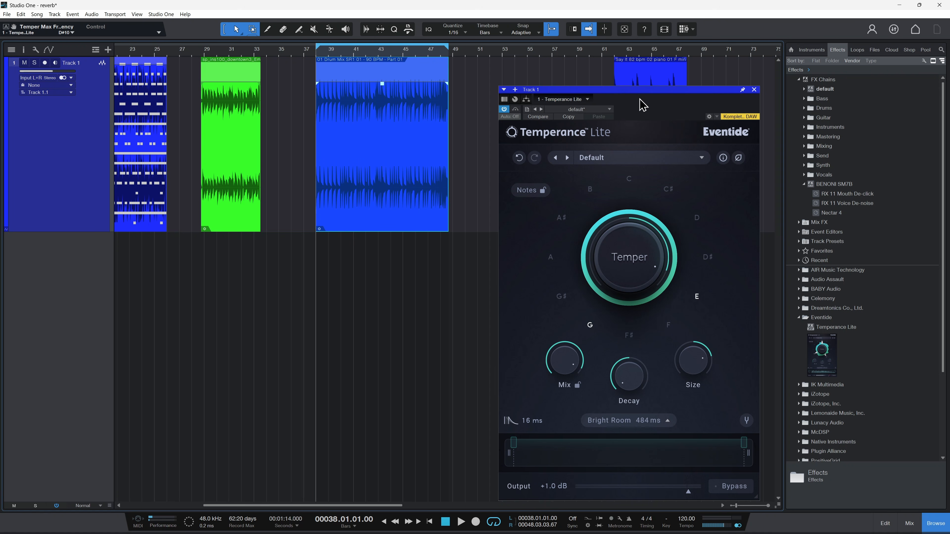
left_click_drag(638, 88, 615, 61)
Step: Play the drum loop with Temper at about 43, activate C♯ and A♯, and raise Temper to 100
left_click_drag(594, 219, 652, 175)
key("space")
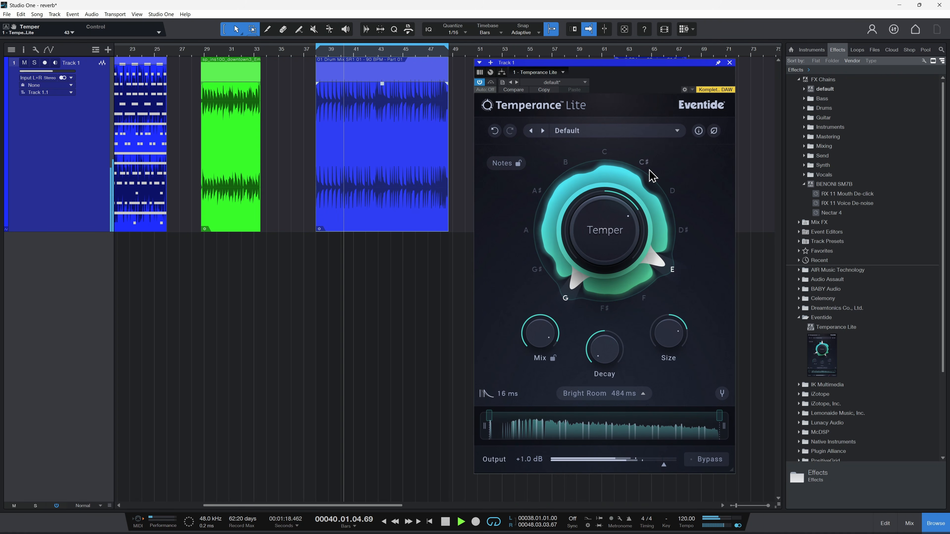
left_click(643, 163)
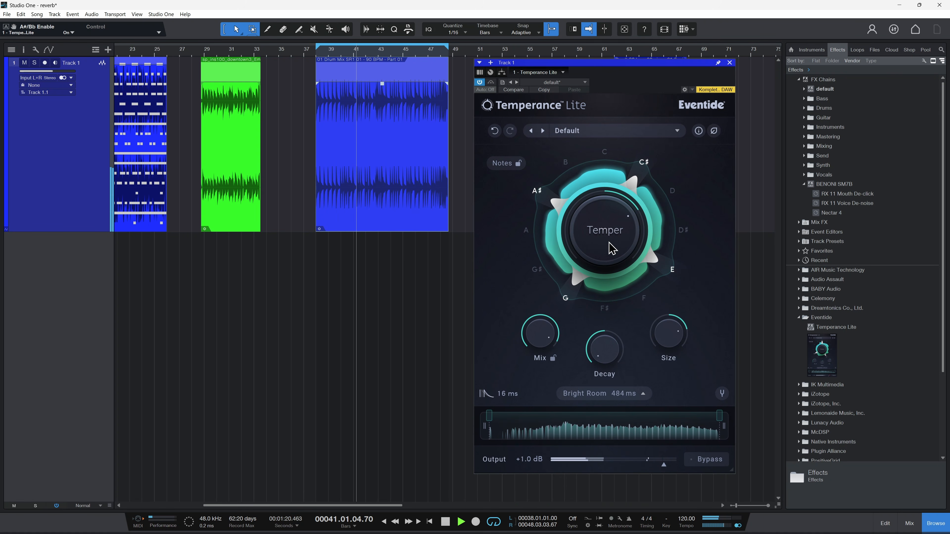
left_click_drag(613, 246, 621, 218)
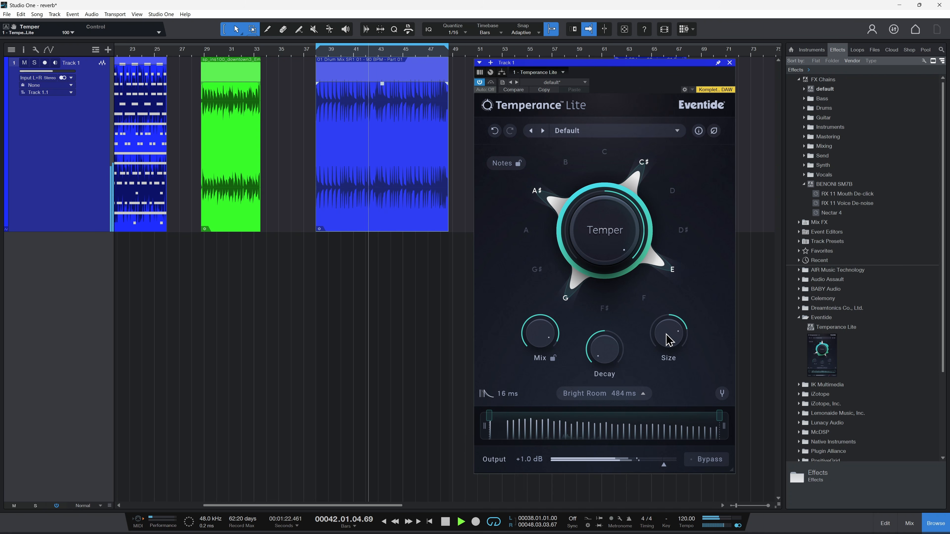
Step: Lower Mix, lengthen Decay to about 1.9x, and reduce Size to 50% for an 8.10 s reverb time
left_click_drag(664, 332, 663, 336)
left_click_drag(542, 326, 530, 348)
left_click_drag(602, 350, 608, 354)
mouse_move(620, 304)
left_mouse_down()
mouse_move(635, 267)
mouse_move(623, 303)
left_mouse_up()
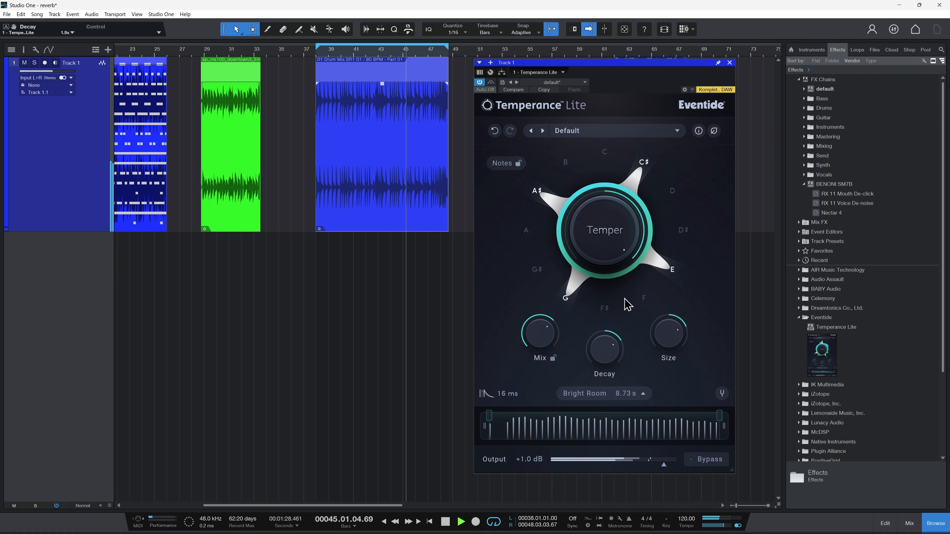
left_click_drag(674, 322, 670, 400)
left_click_drag(598, 358, 609, 340)
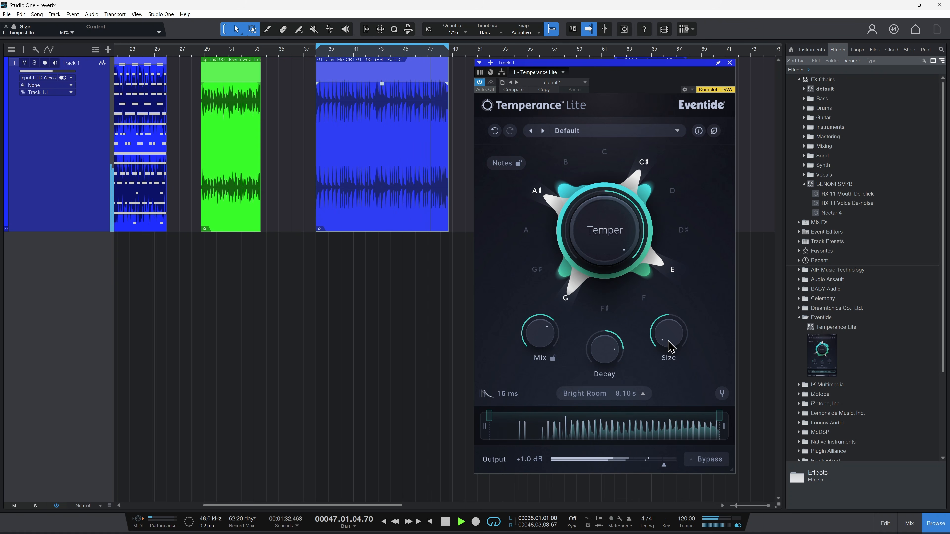
Step: Reduce Mix, raise the Temper range minimum, and leave only G and E active with Temper at about -91
left_click_drag(544, 358, 545, 374)
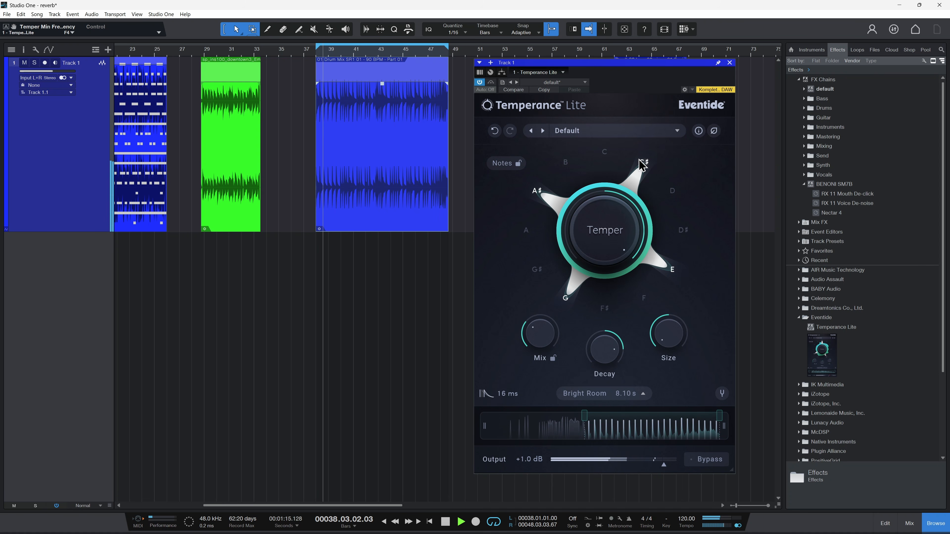
left_click_drag(599, 242, 600, 282)
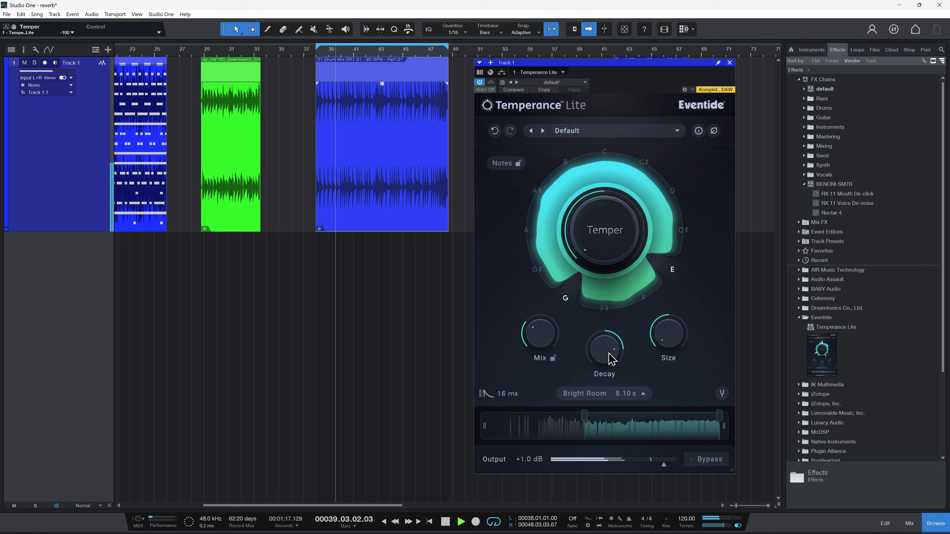
left_click_drag(539, 341, 547, 329)
left_click_drag(599, 240, 598, 235)
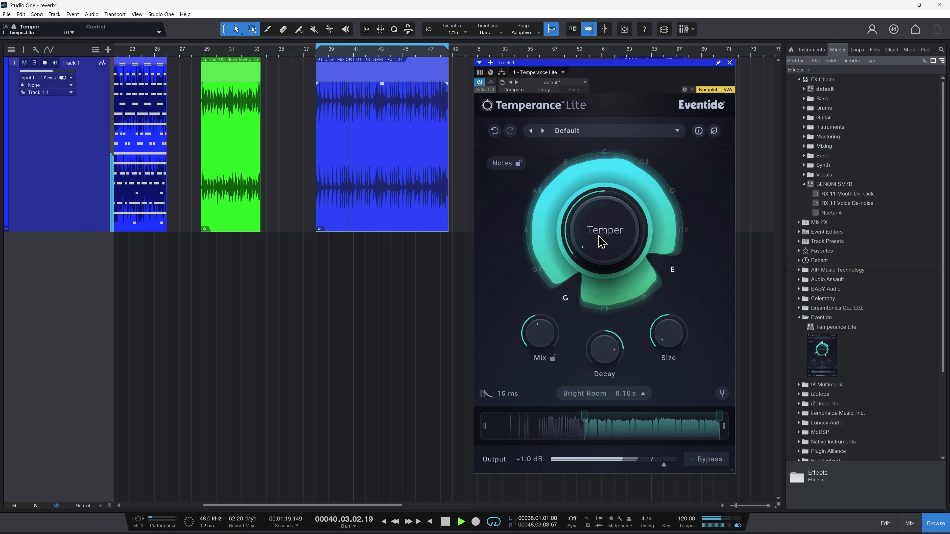
Step: Set the low cut to about 220 Hz and high cut to 15.5 kHz, lower the Temper range maximum, and raise Size to 149%
left_click_drag(484, 426, 567, 434)
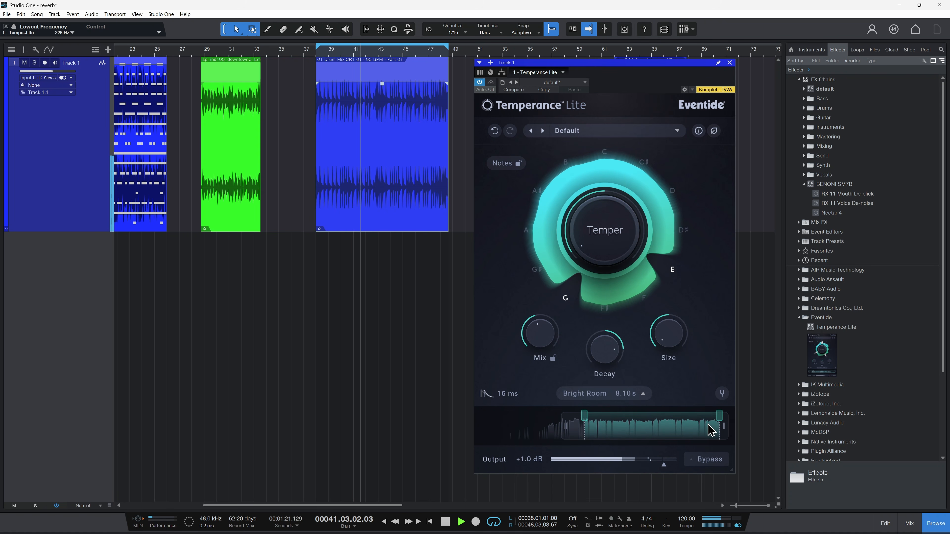
mouse_move(708, 427)
left_mouse_down()
mouse_move(703, 437)
mouse_move(706, 423)
mouse_move(634, 437)
mouse_move(693, 430)
left_mouse_up()
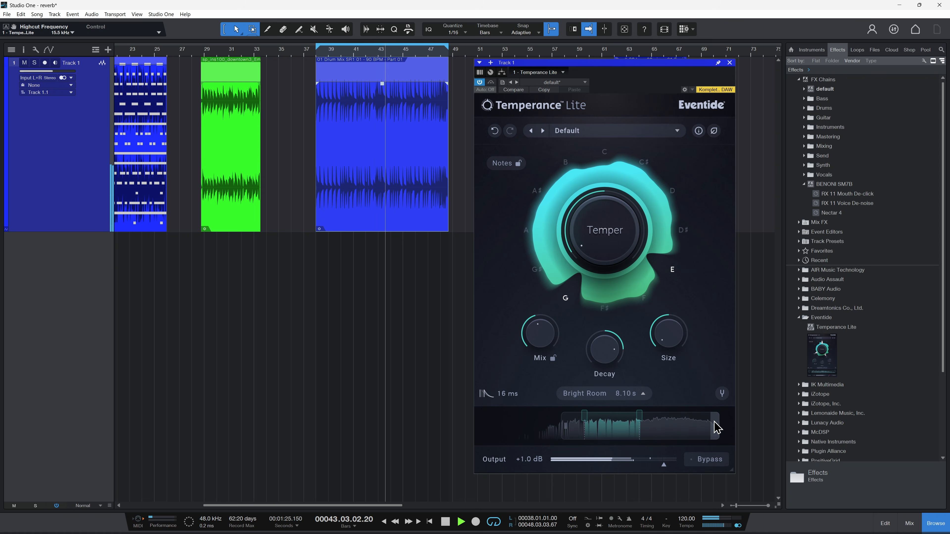
left_click_drag(666, 334, 689, 272)
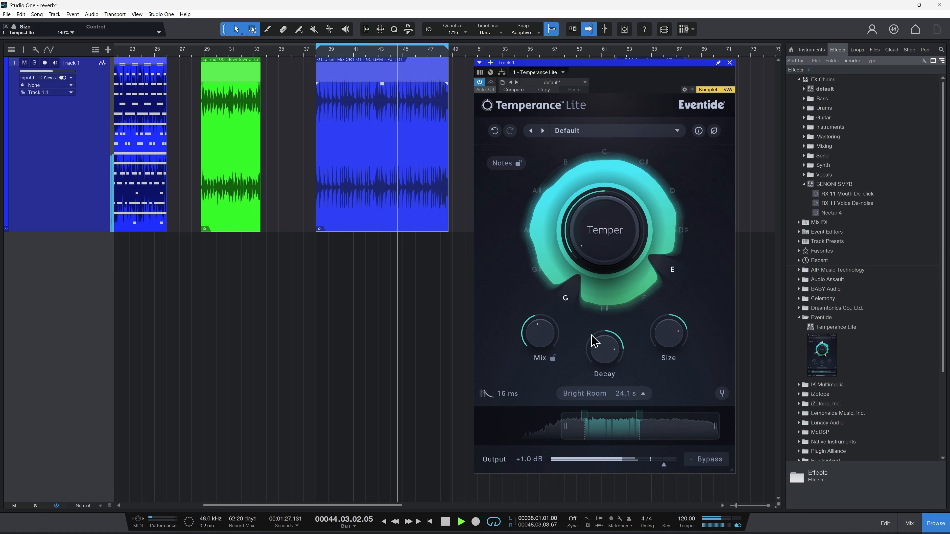
Step: Raise Temper to 100 and add B to the active G and E notes
left_click_drag(603, 225, 621, 179)
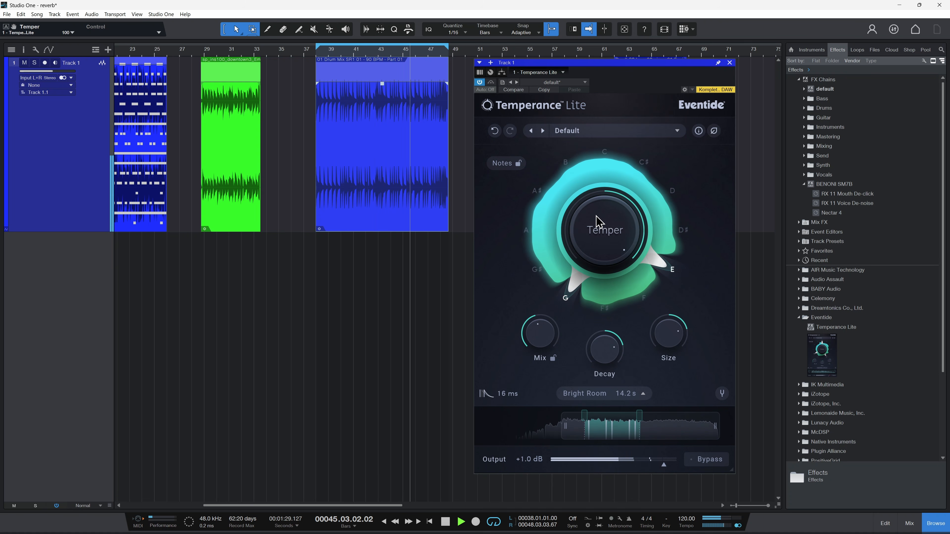
left_click(579, 169)
Step: Increase Size and set Mix to about 64% for the drum loop reverb
left_click_drag(663, 340, 676, 330)
left_click_drag(537, 329, 561, 310)
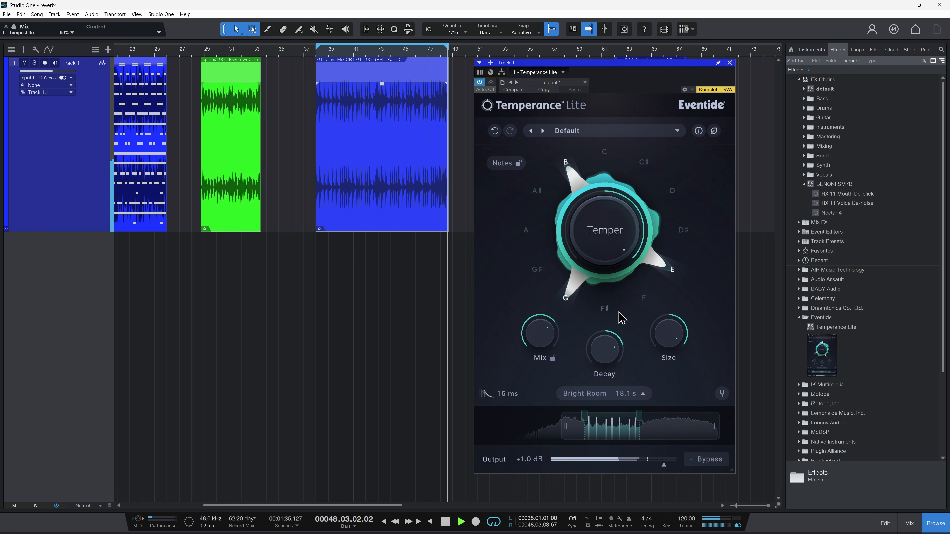
left_click_drag(594, 230, 593, 232)
left_click_drag(544, 339, 542, 346)
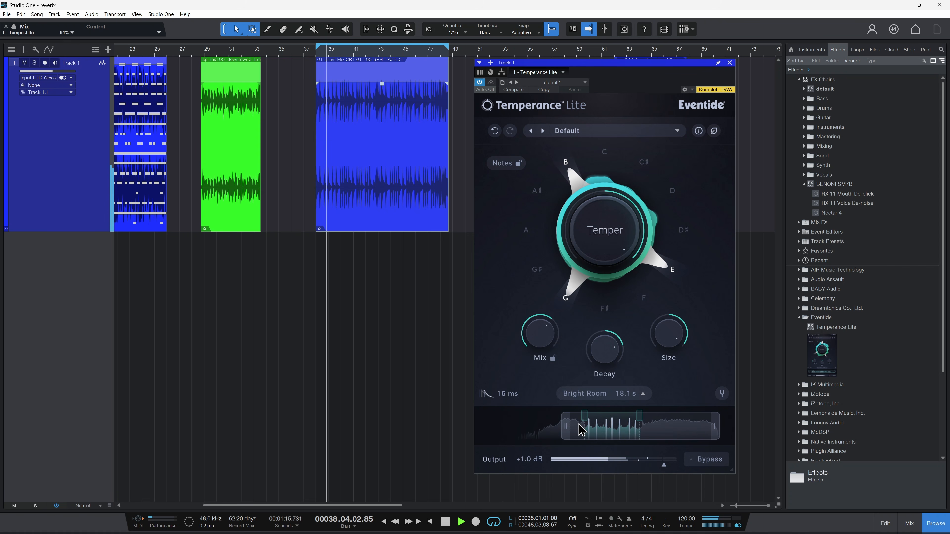
Step: Lower the low cut to 20 Hz, raise the high cut fully, and widen the Temper range across the full spectrum
left_click_drag(568, 432, 458, 440)
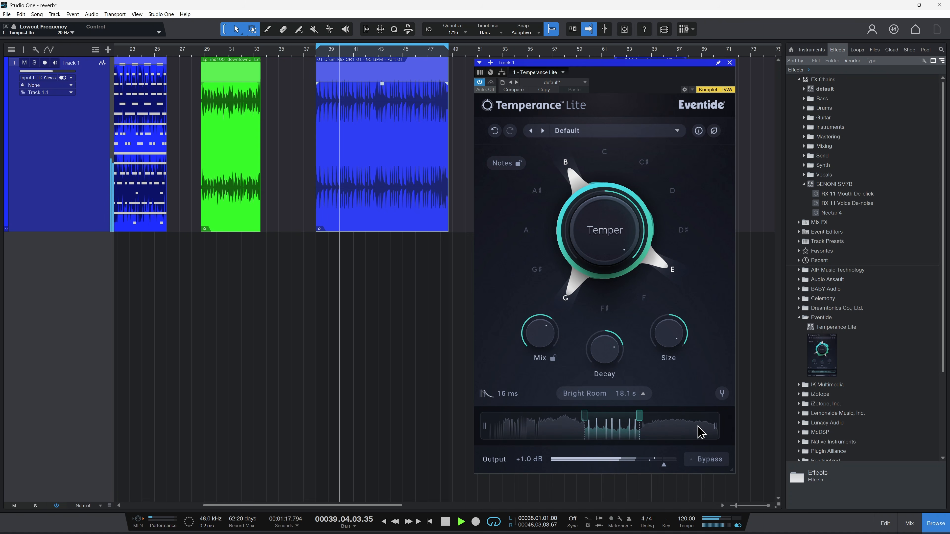
left_click_drag(715, 428, 725, 435)
left_click_drag(636, 424, 718, 425)
left_click_drag(585, 425, 489, 425)
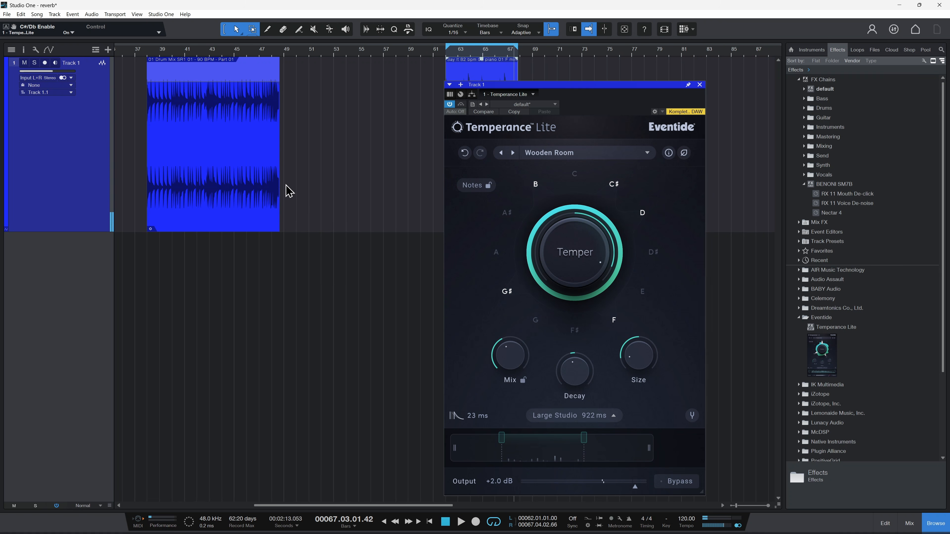
Step: Deactivate the F note and play the green musical clip at bar 29 as a loop
scroll(291, 189, "left", 10)
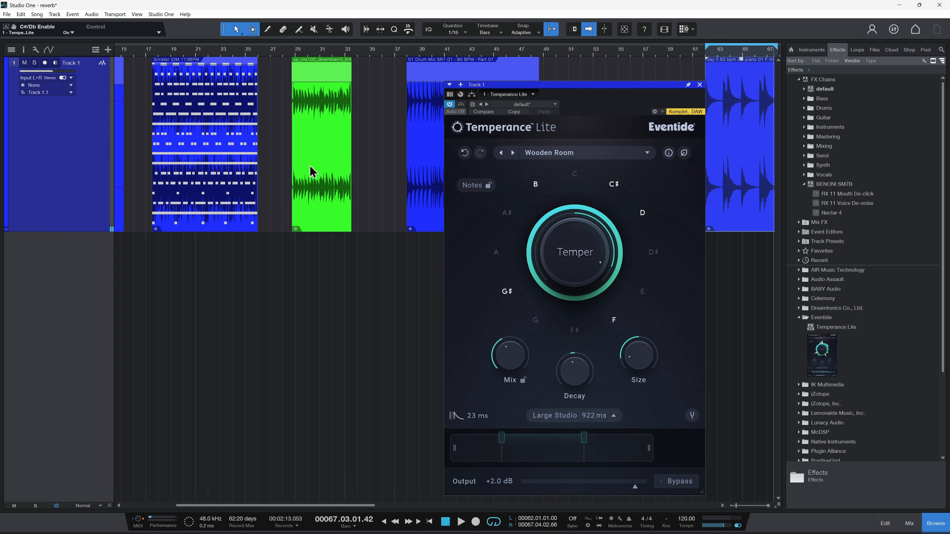
scroll(313, 171, "left", 2)
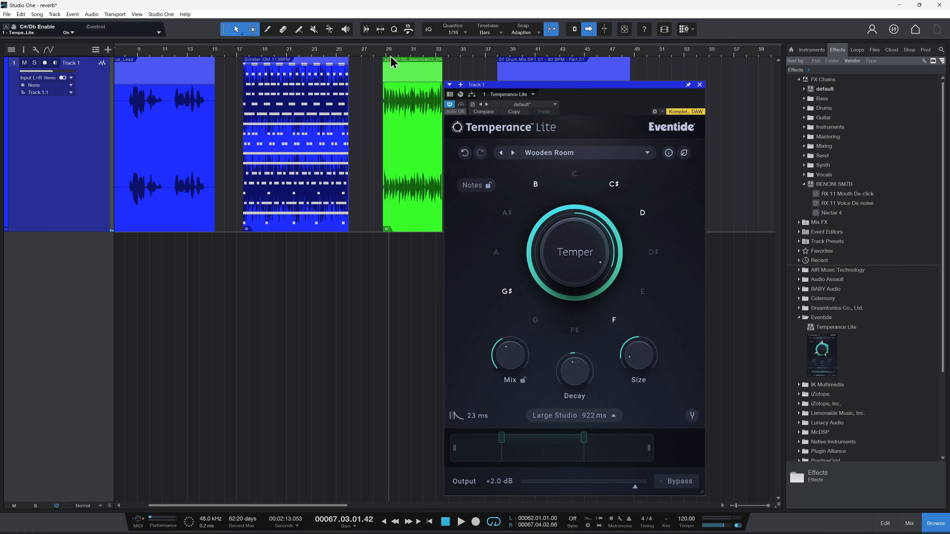
scroll(391, 62, "up", 5)
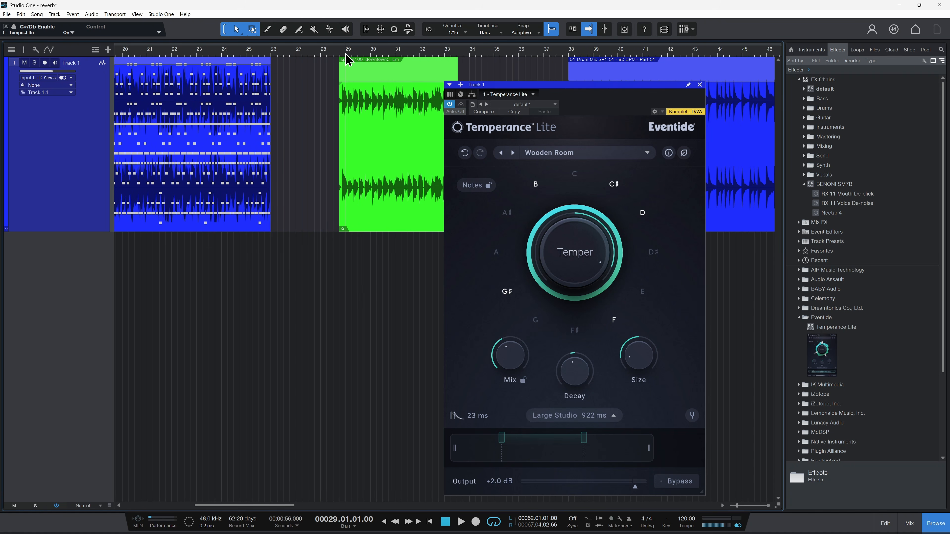
left_click(614, 320)
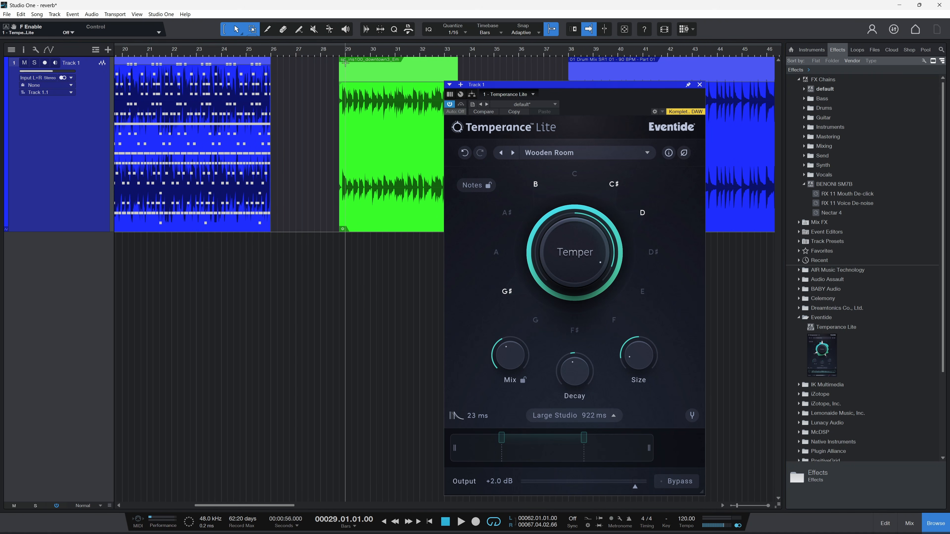
key("p")
key("space")
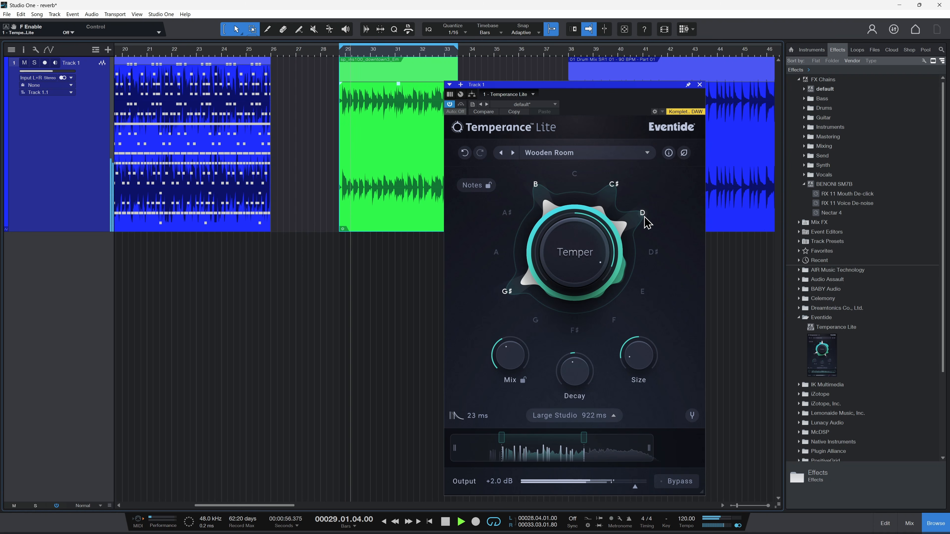
Step: Deactivate D, C♯, B and G♯, leaving E as the only active note
left_click(642, 214)
left_click(614, 185)
left_click(535, 186)
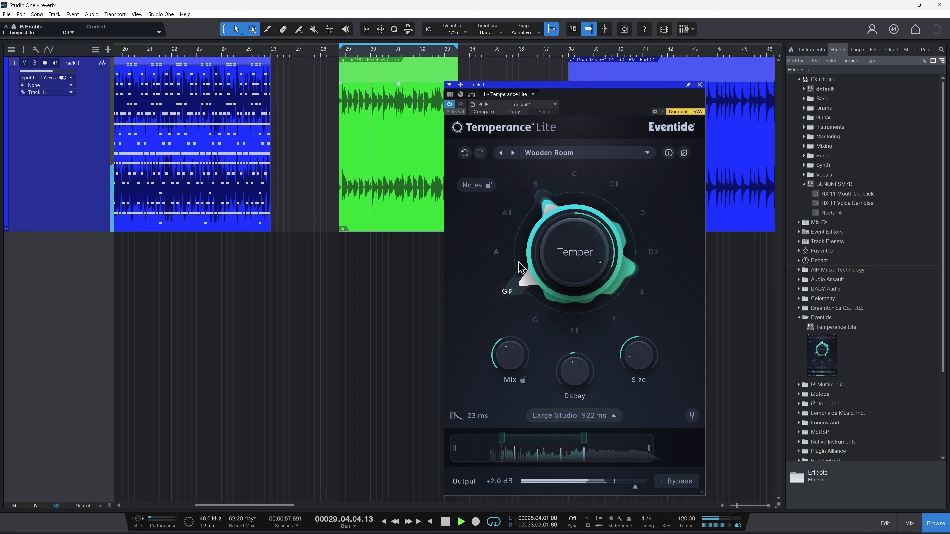
left_click(507, 291)
left_click(642, 292)
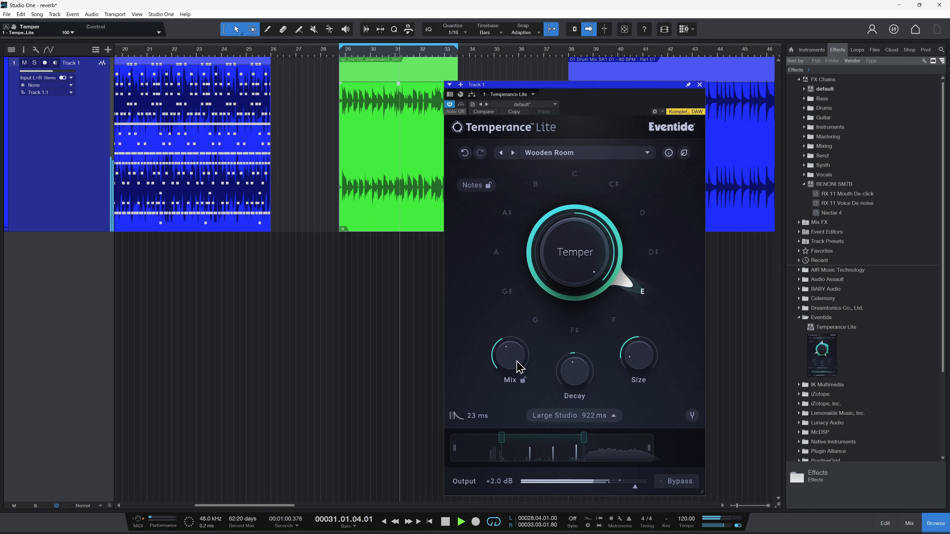
Step: Set Size to 137% and Decay to 1.4x, and switch the reverb space to Bright Room
left_click_drag(649, 370, 642, 317)
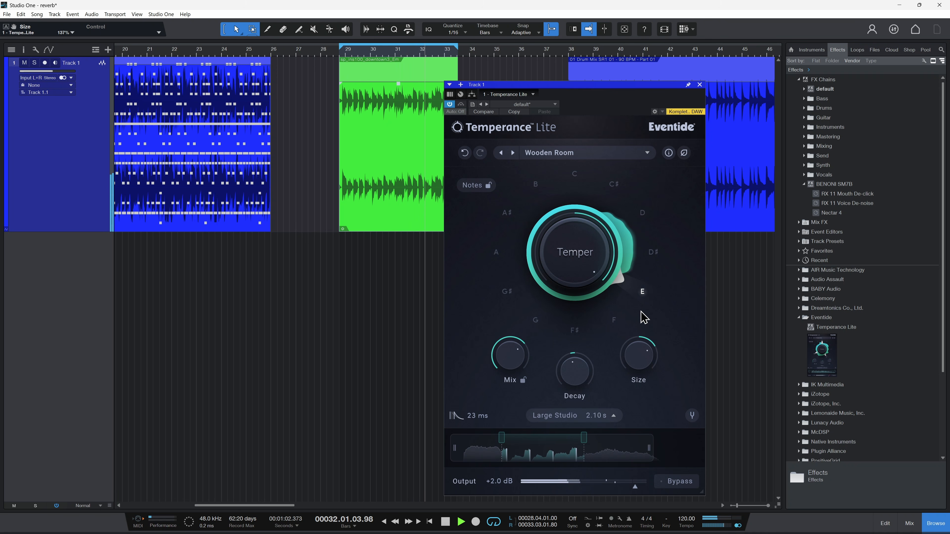
left_click(587, 418)
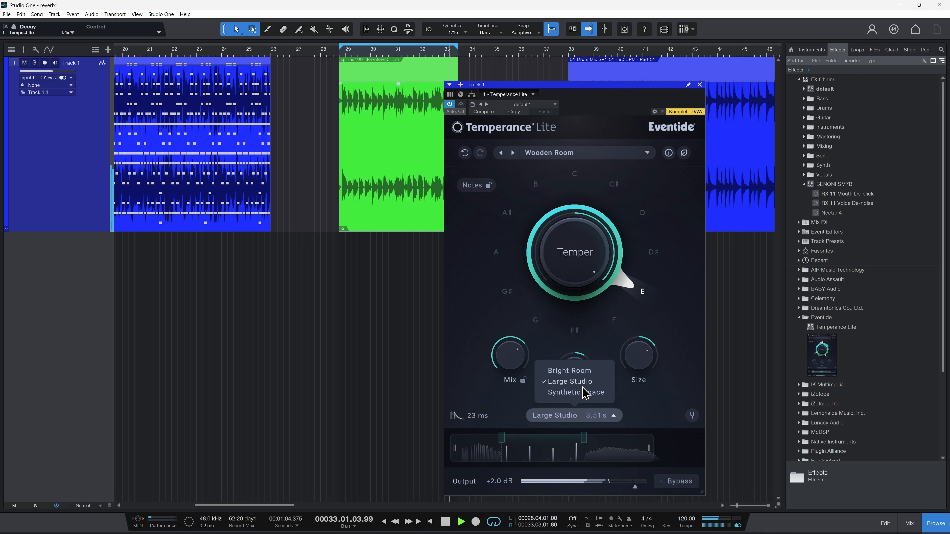
left_click(569, 370)
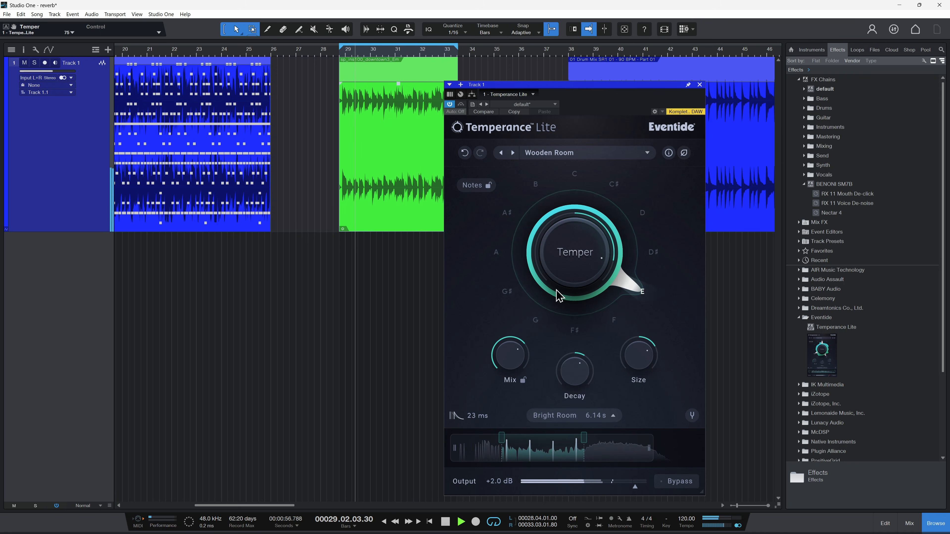
Step: Set Temper to about 88 and play the loop with only A♯, D, D♯ and G♯ active
left_click_drag(586, 259, 581, 265)
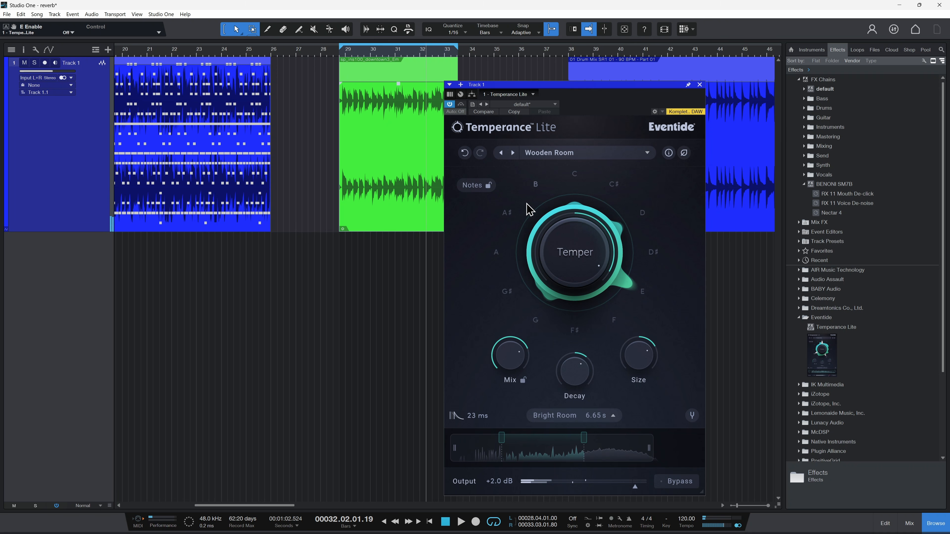
left_click(507, 213)
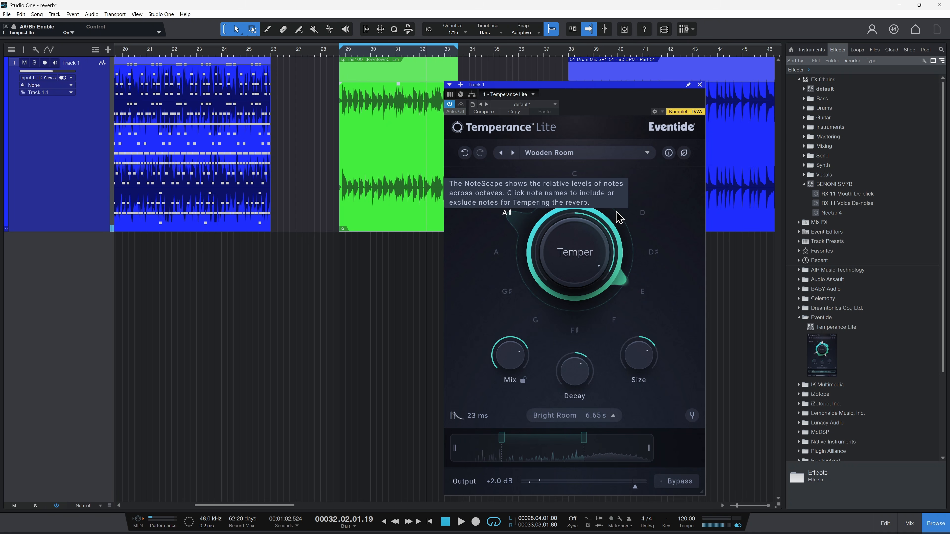
left_click(640, 218)
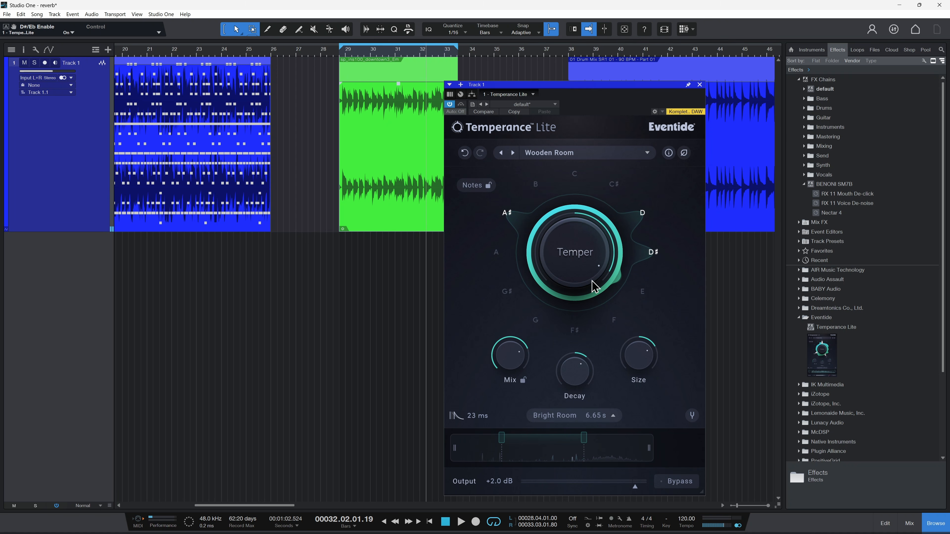
left_click(507, 292)
key("space")
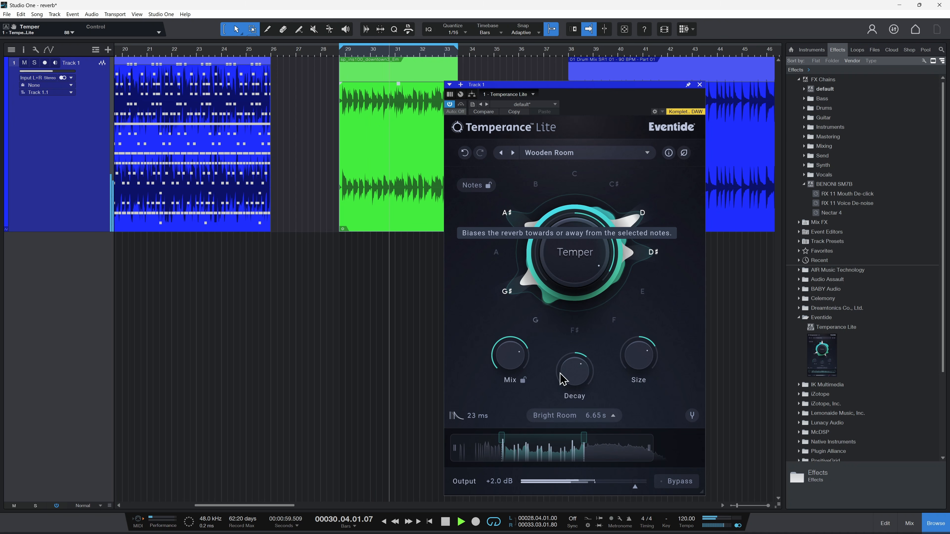
Step: Raise the high cut and widen the Temper frequency range to a maximum of D♯10 and a minimum of F0
left_click_drag(649, 450, 655, 457)
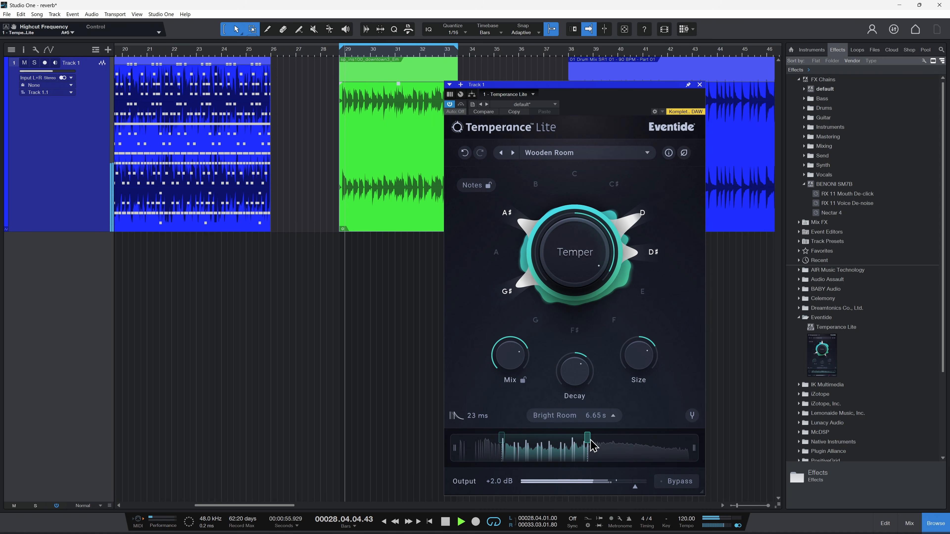
left_click_drag(683, 440, 694, 445)
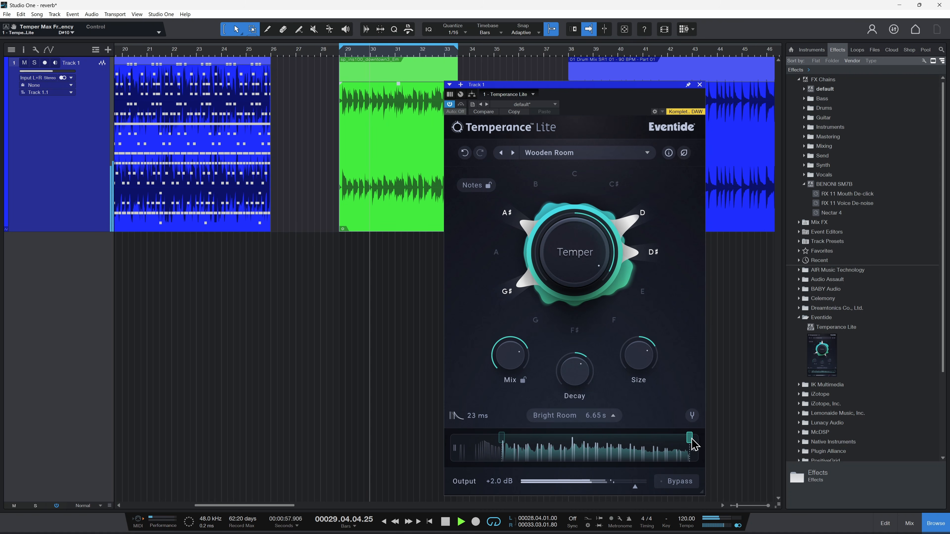
left_click_drag(503, 443, 489, 453)
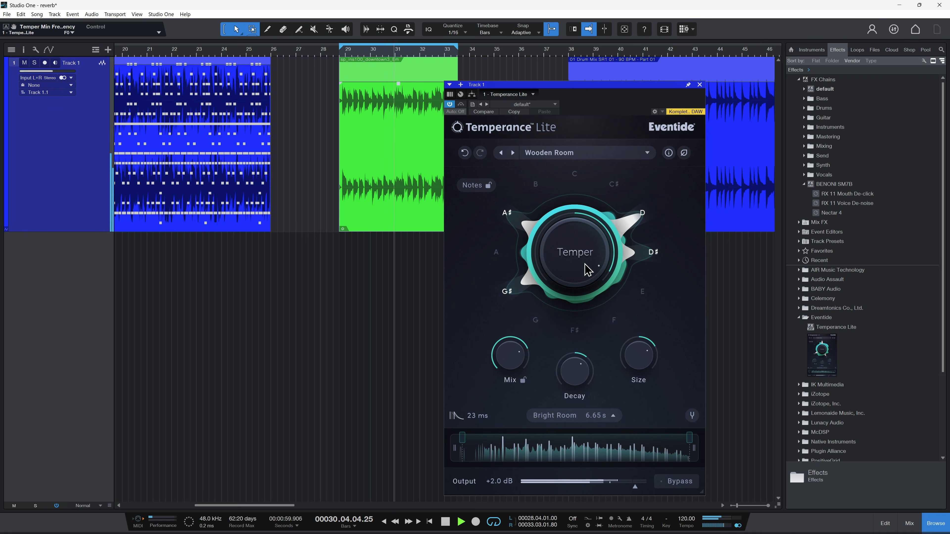
Step: Set Temper to -100 and restart playback of the musical loop from about bar 30
left_click_drag(568, 255, 603, 285)
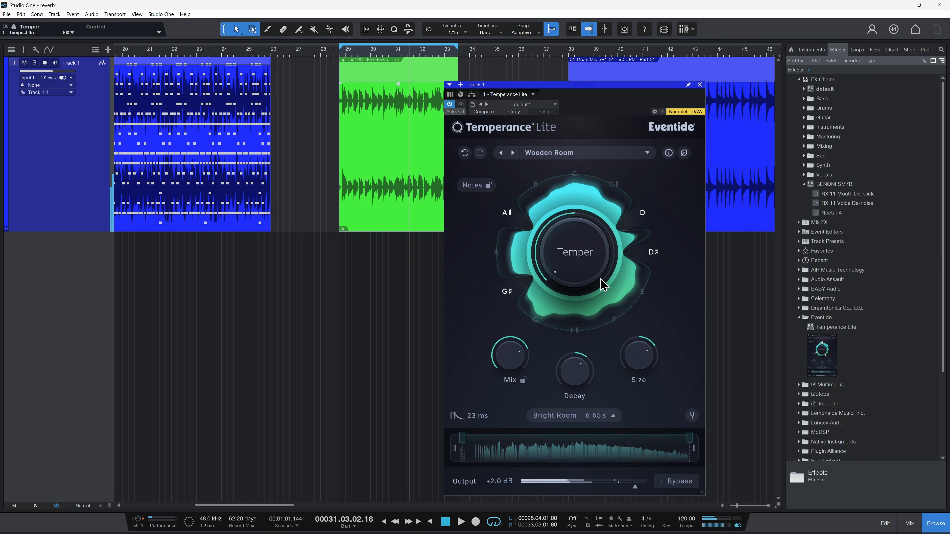
left_click(383, 52)
key("space")
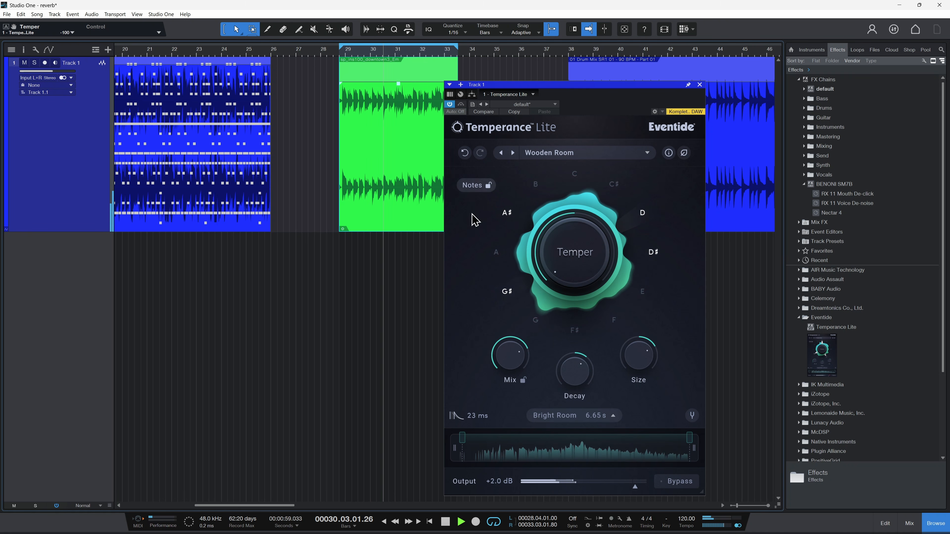
Step: Toggle F♯ and G♯, add B to the active notes, and raise Temper to 95
left_click(574, 329)
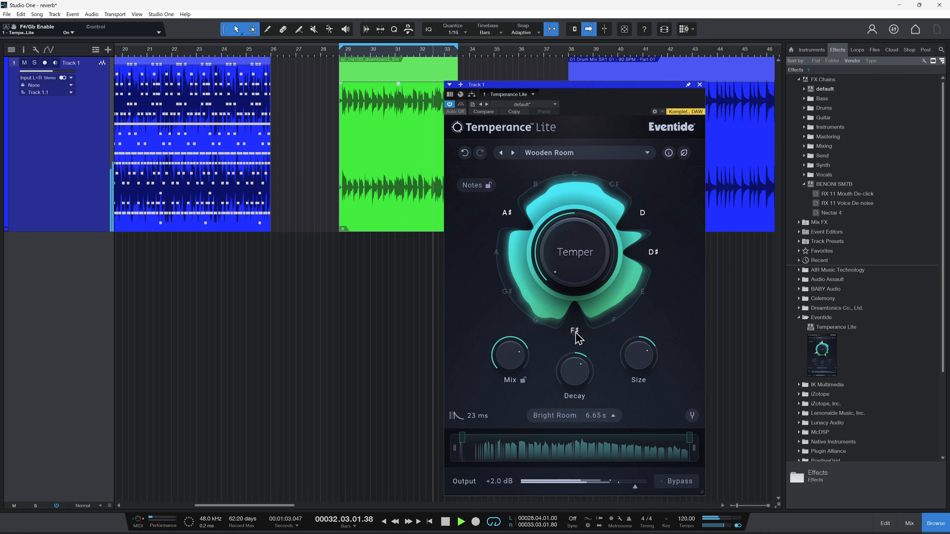
mouse_move(576, 337)
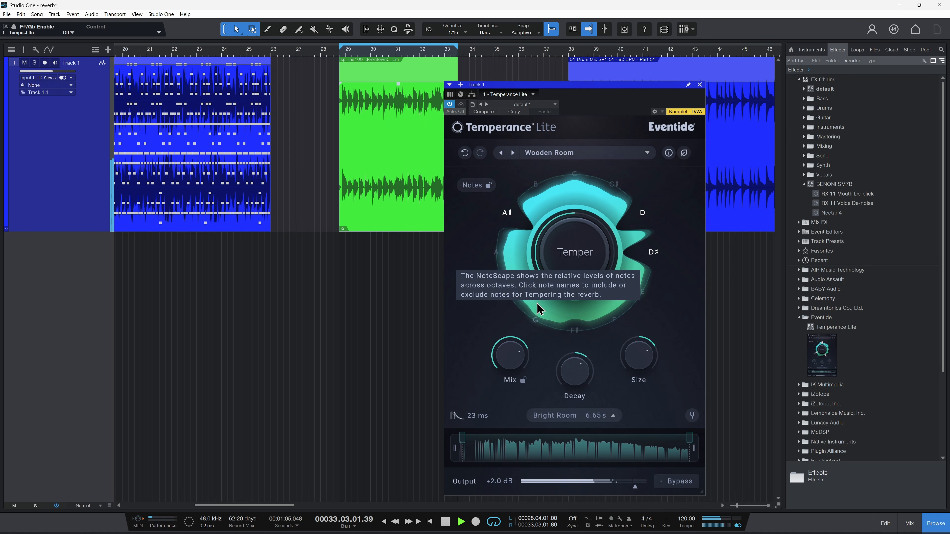
left_click(506, 291)
left_click(539, 185)
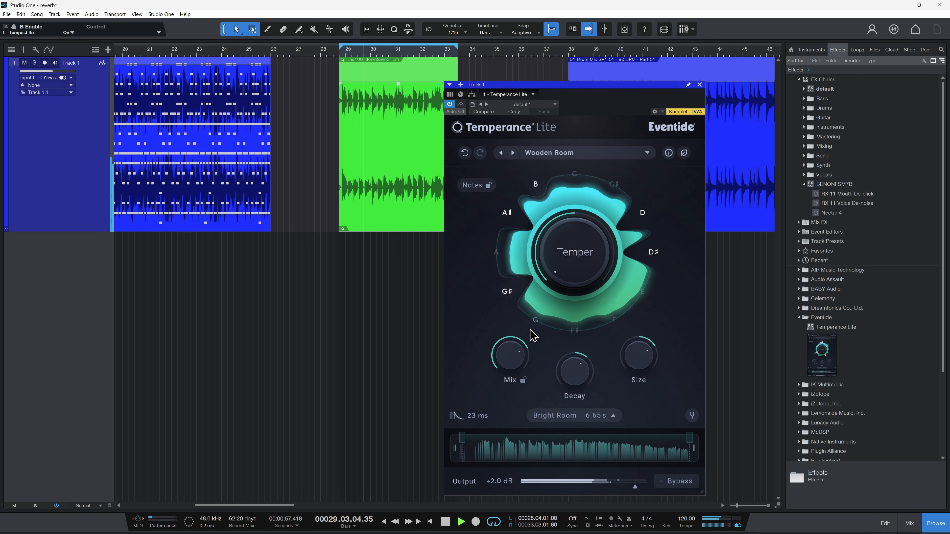
left_click_drag(581, 261, 595, 175)
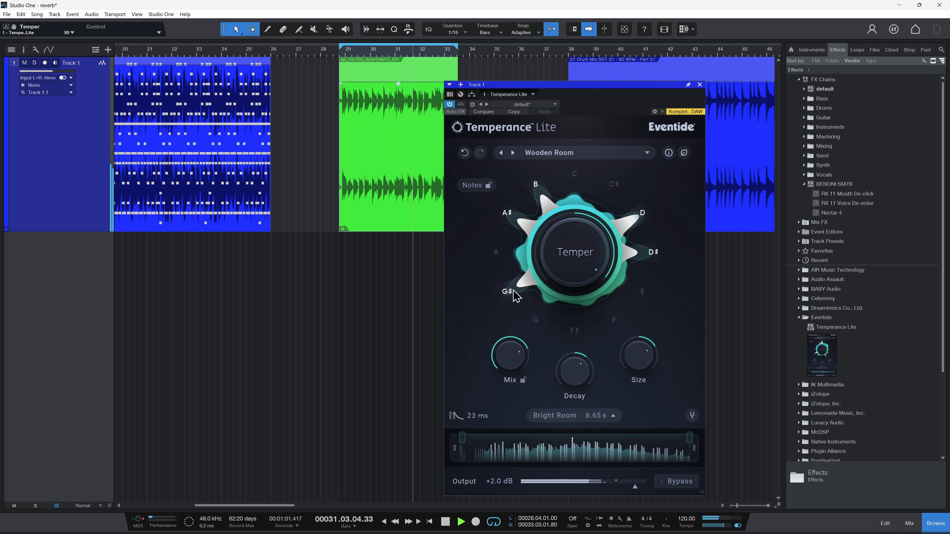
Step: Leave only E and G active and lower Temper to about 67
double_click(507, 292)
left_click(640, 292)
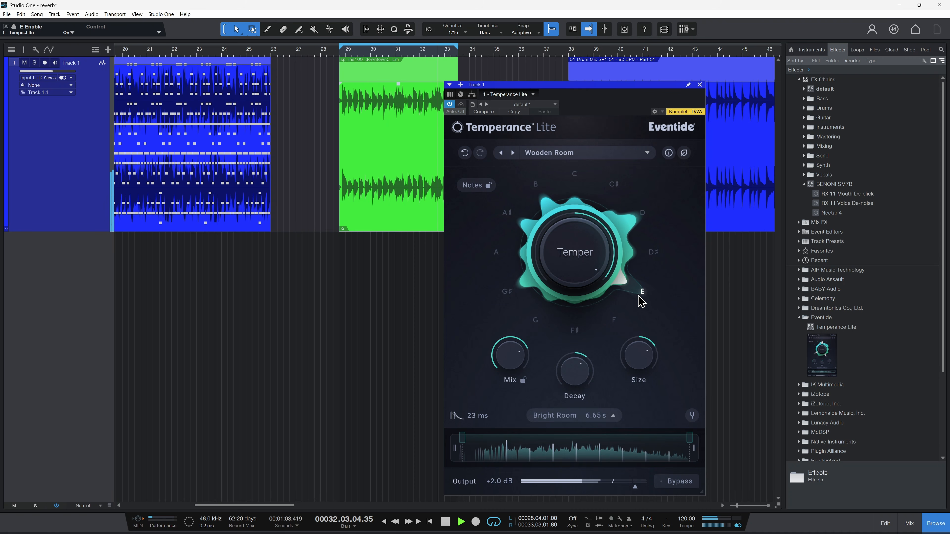
left_click_drag(591, 235, 581, 249)
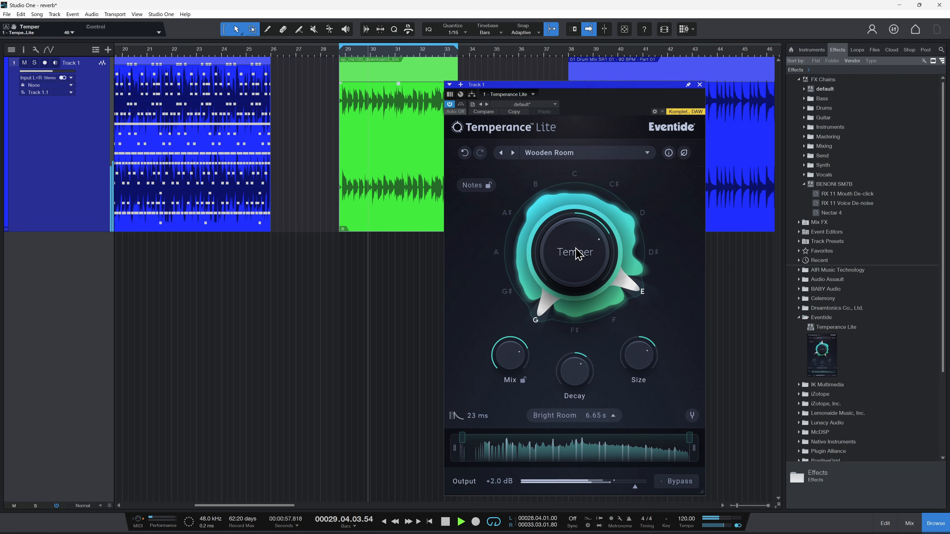
Step: Reduce Mix, Decay and Size slightly for a 4.86 s reverb time, and set Temper to 57
left_click_drag(513, 351, 511, 354)
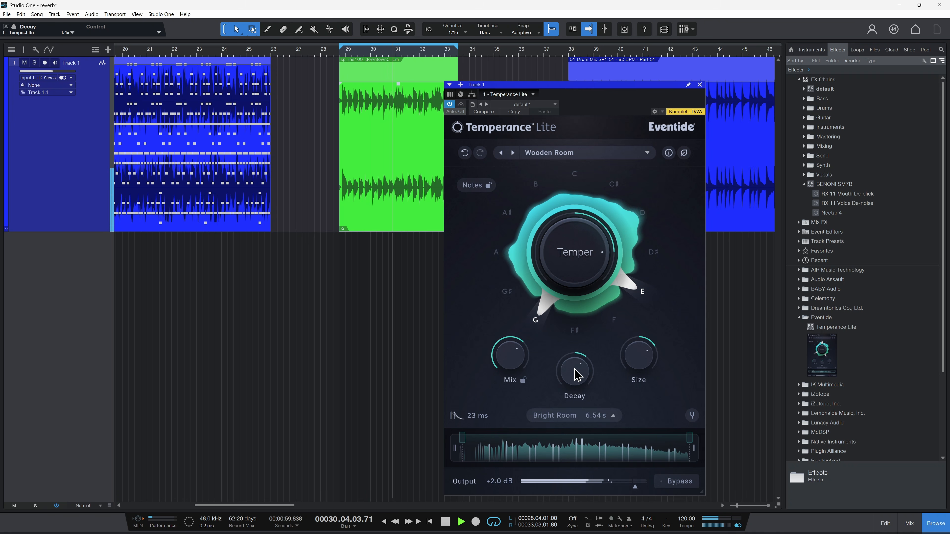
left_click_drag(574, 368, 572, 372)
left_click_drag(637, 357, 632, 363)
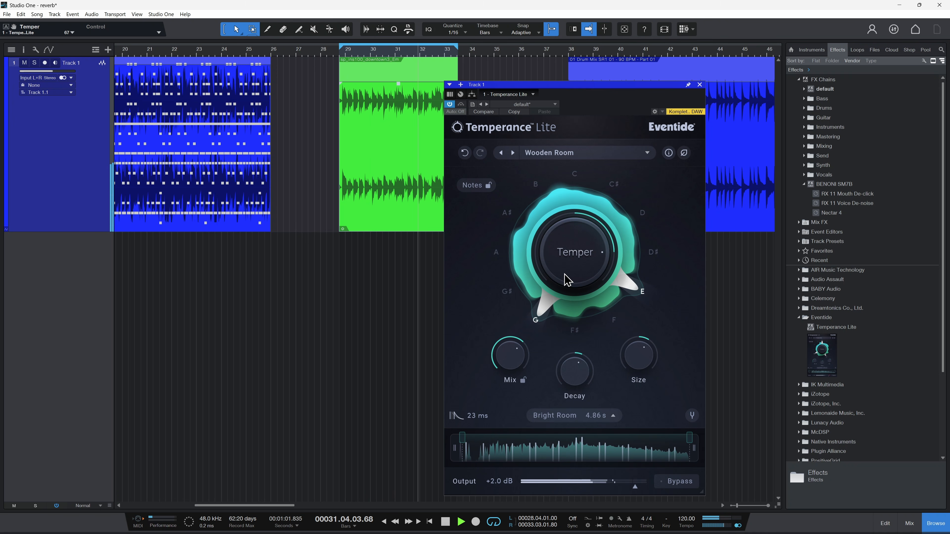
left_click_drag(565, 273, 562, 277)
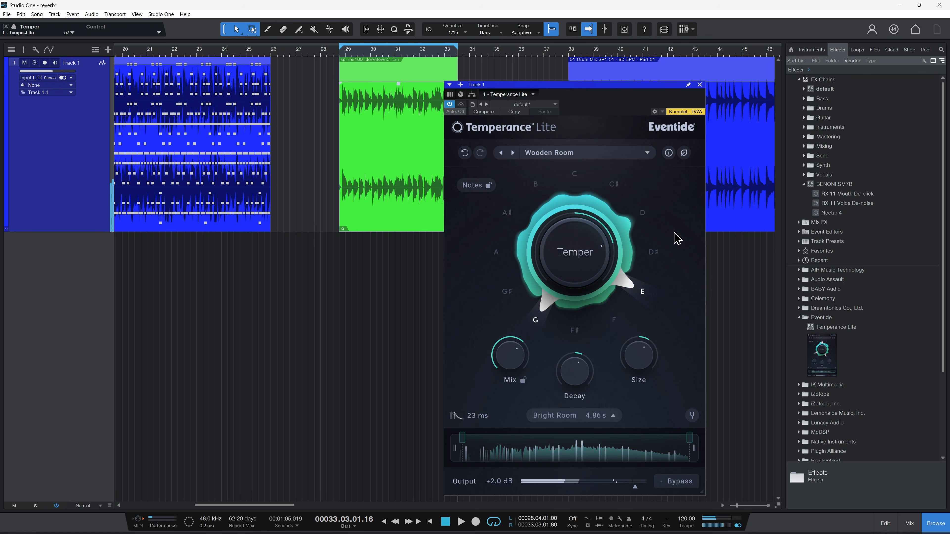
Step: Switch to Chrome and show the Eventide Temperance Lite product page
mouse_move(503, 527)
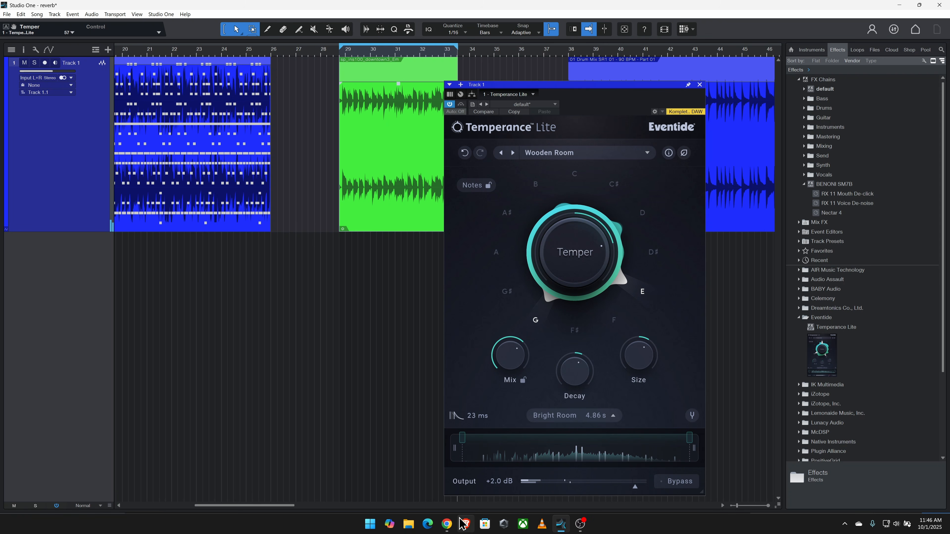
left_click(445, 525)
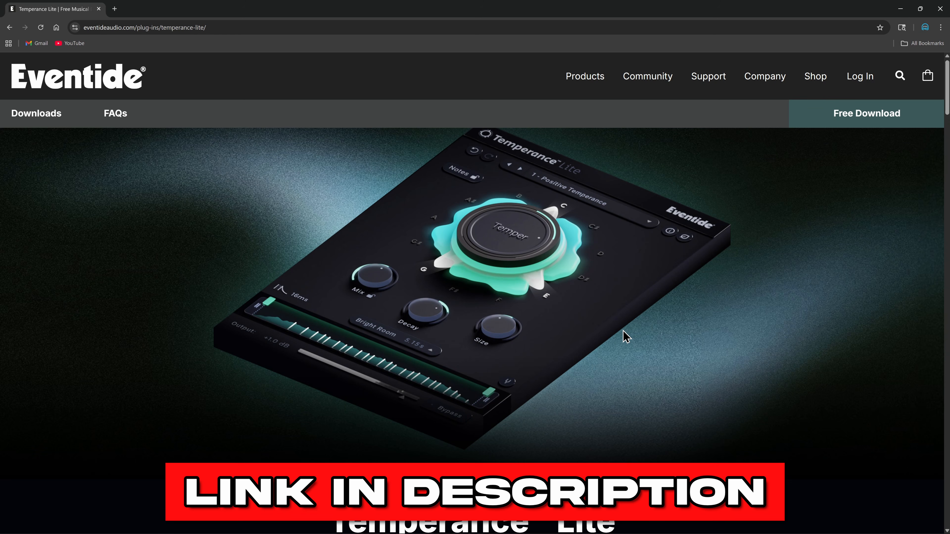
Step: Look through the Temperance Lite product page, covering the free download offer, licence terms and Modal Reverb Technology description
scroll(680, 266, "down", 5)
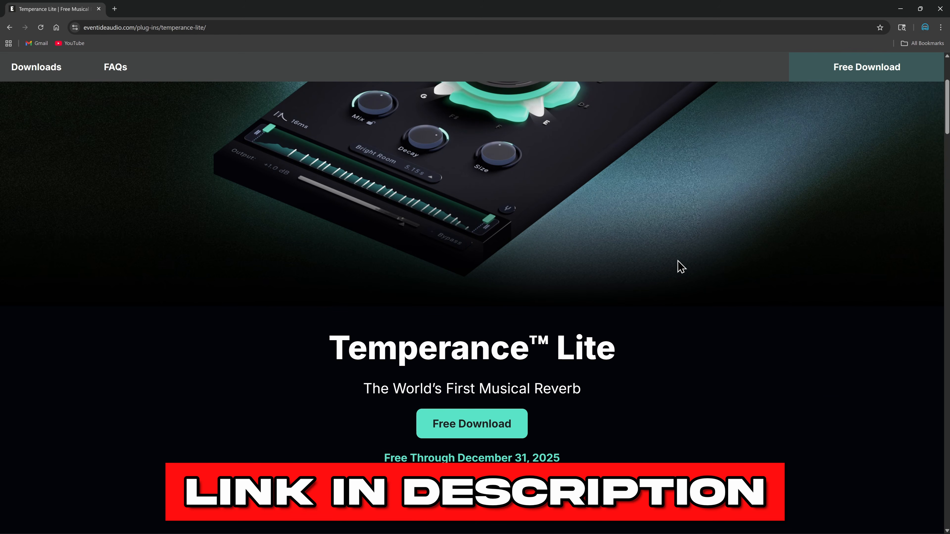
scroll(680, 266, "down", 1)
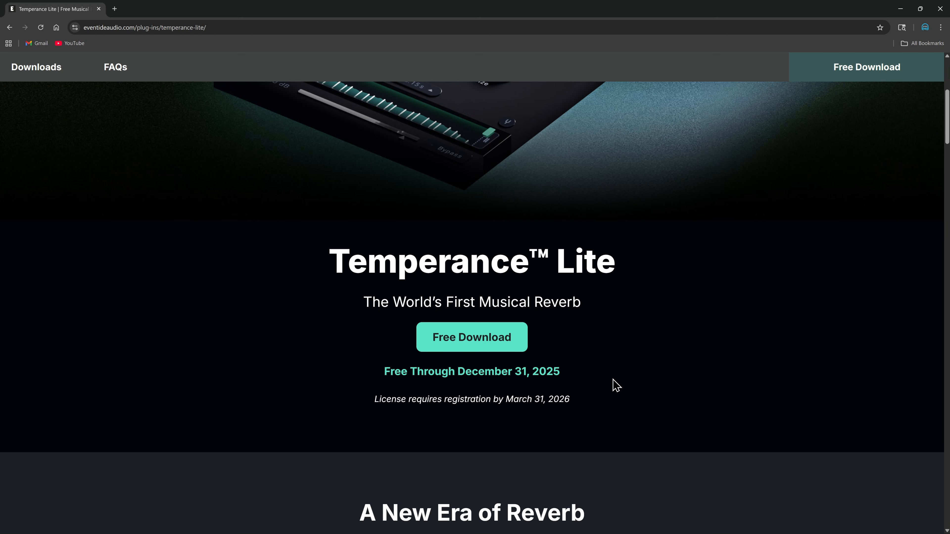
scroll(638, 314, "down", 20)
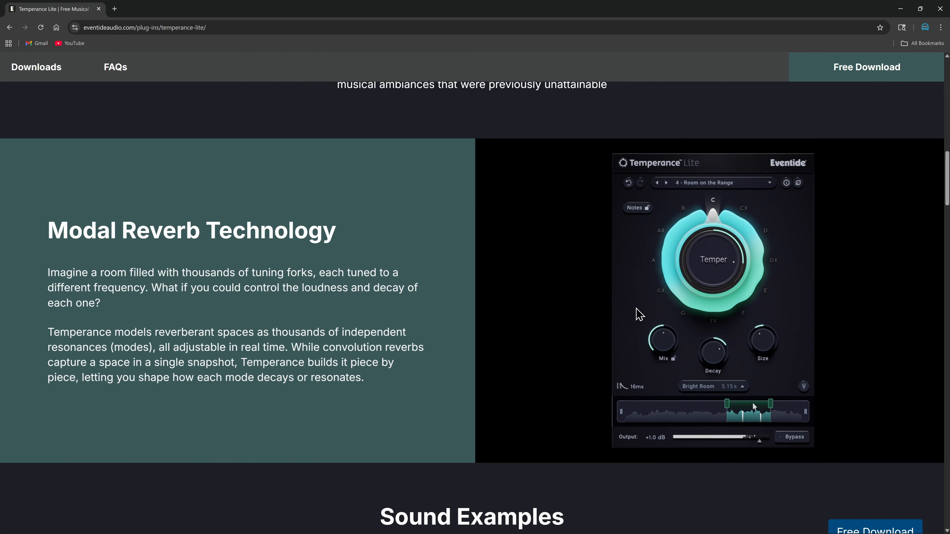
scroll(639, 315, "up", 20)
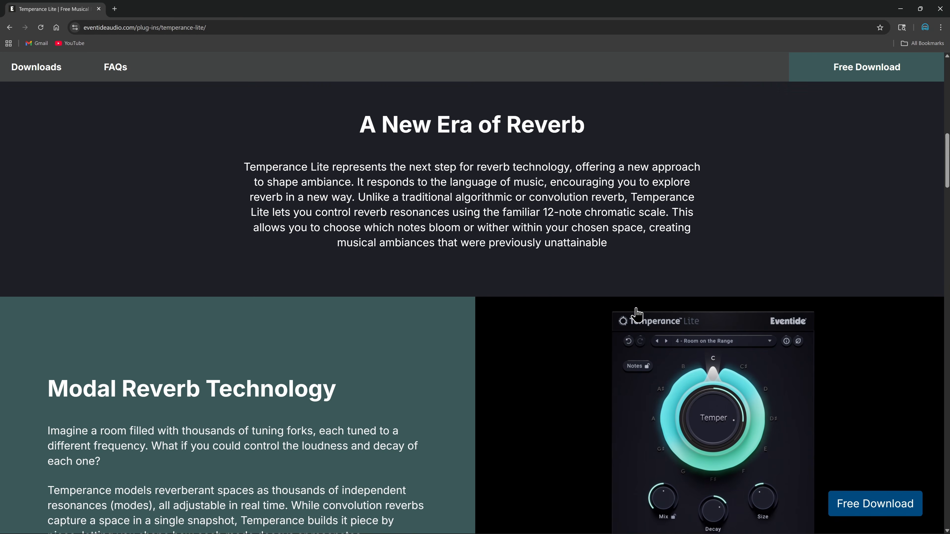
scroll(639, 315, "down", 10)
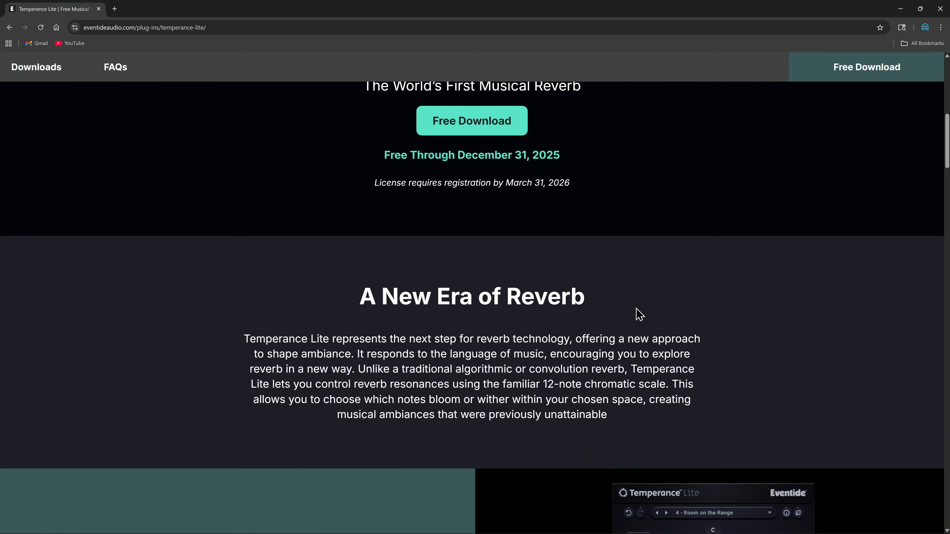
scroll(636, 306, "up", 10)
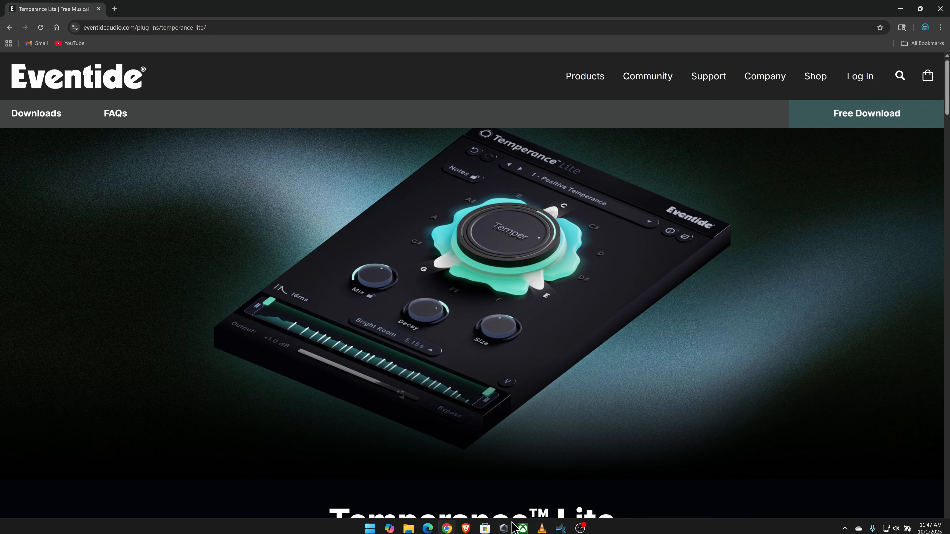
Step: Switch back to Studio One and move the Temperance Lite plug-in window slightly up and to the left
left_click(560, 525)
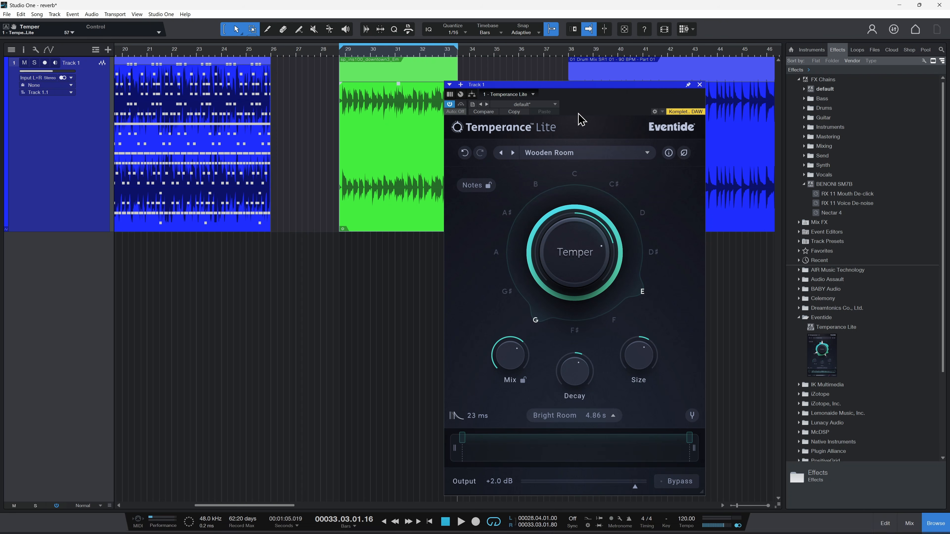
left_click_drag(598, 90, 588, 76)
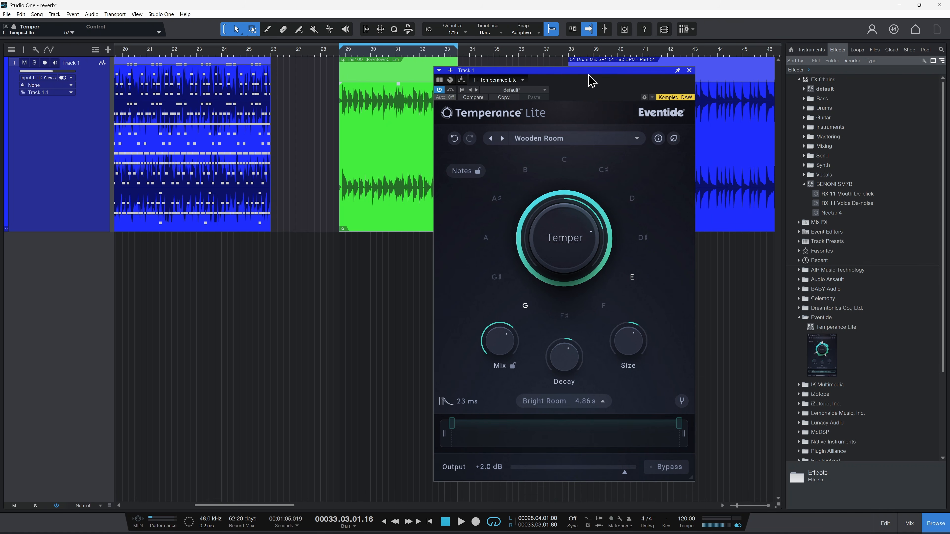